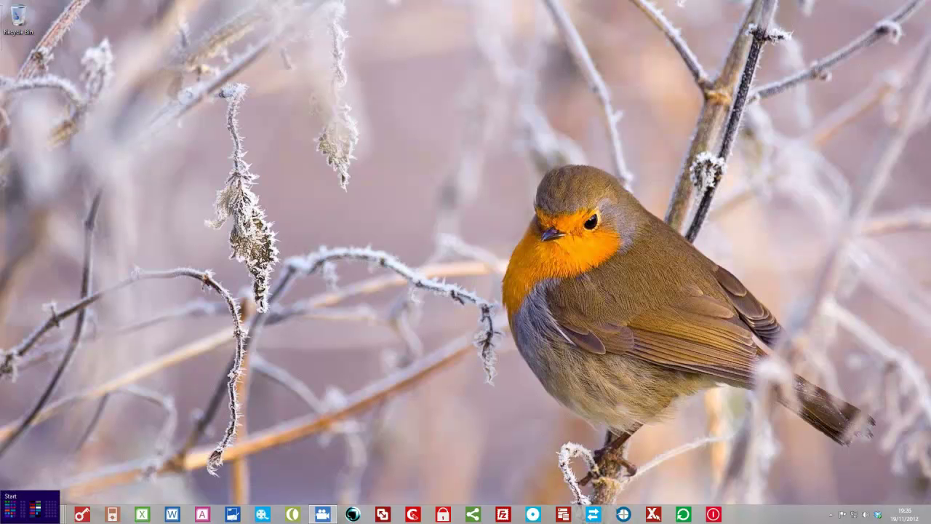
# - Open Storage Spaces under System and Security and collapse the Backup Pool section
pyautogui.rightClick(1, 522)
pyautogui.click(48, 472)
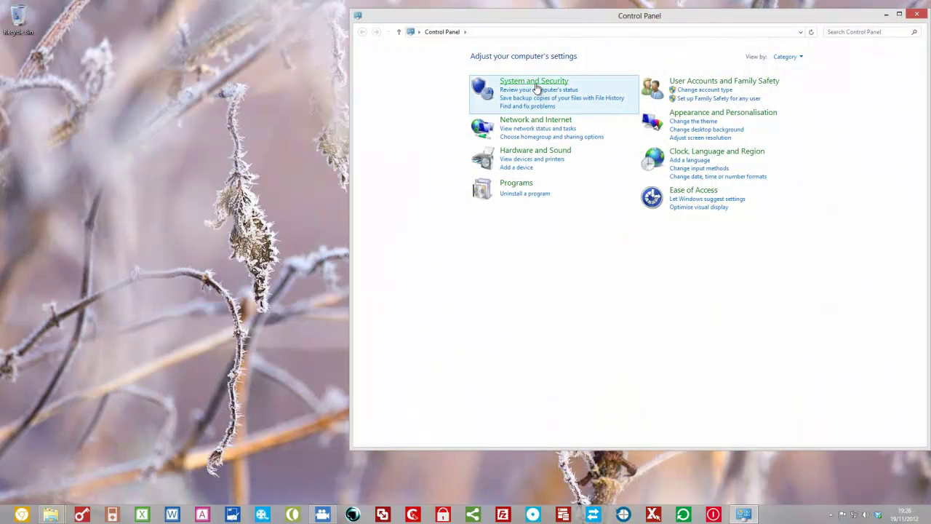
pyautogui.click(536, 87)
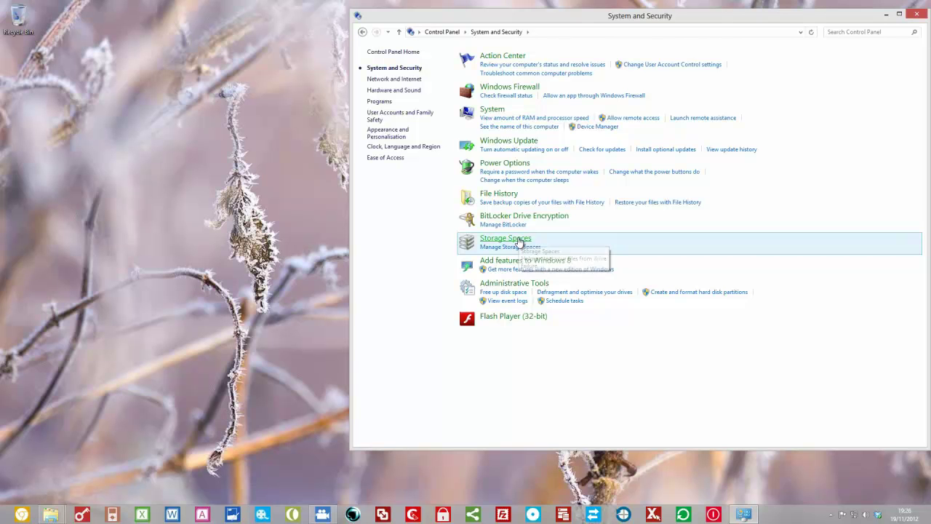
pyautogui.click(519, 241)
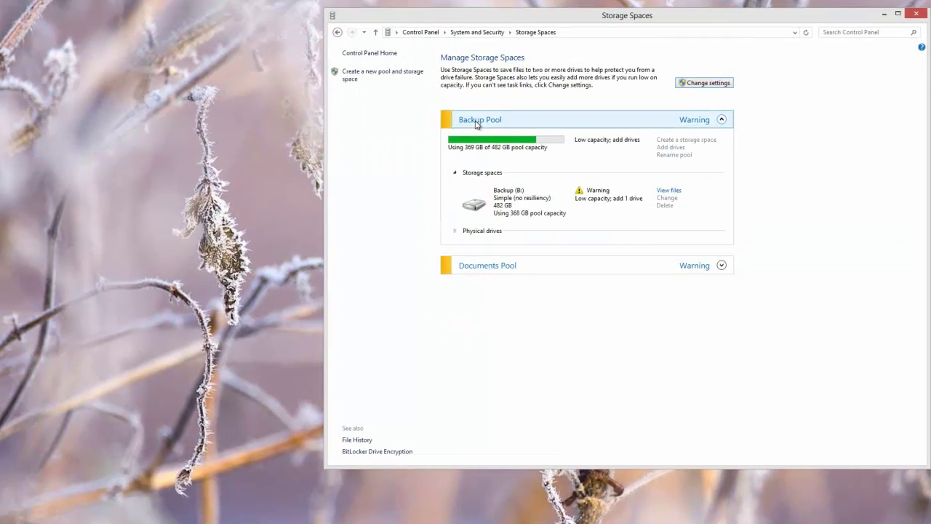
pyautogui.click(495, 116)
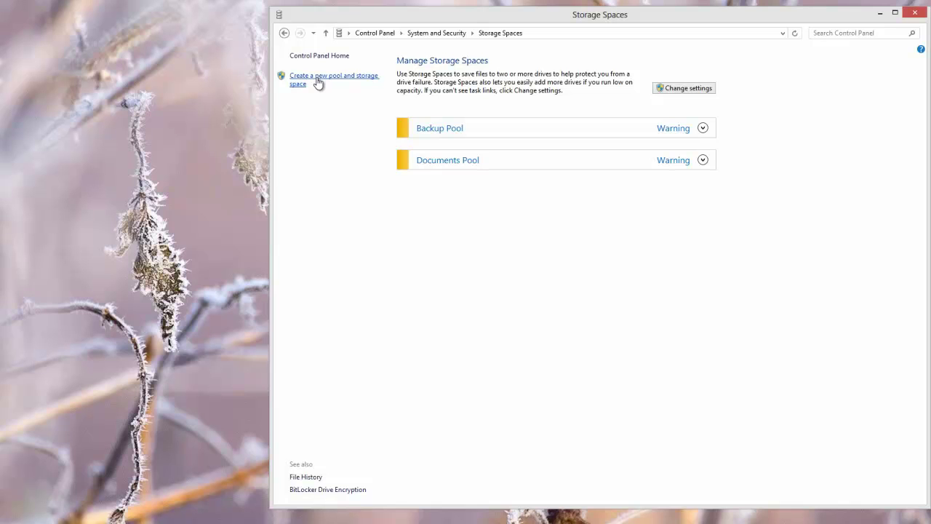
# - Start a new pool, review the Formatted drives list, and leave Disk 0 unchecked
pyautogui.click(318, 82)
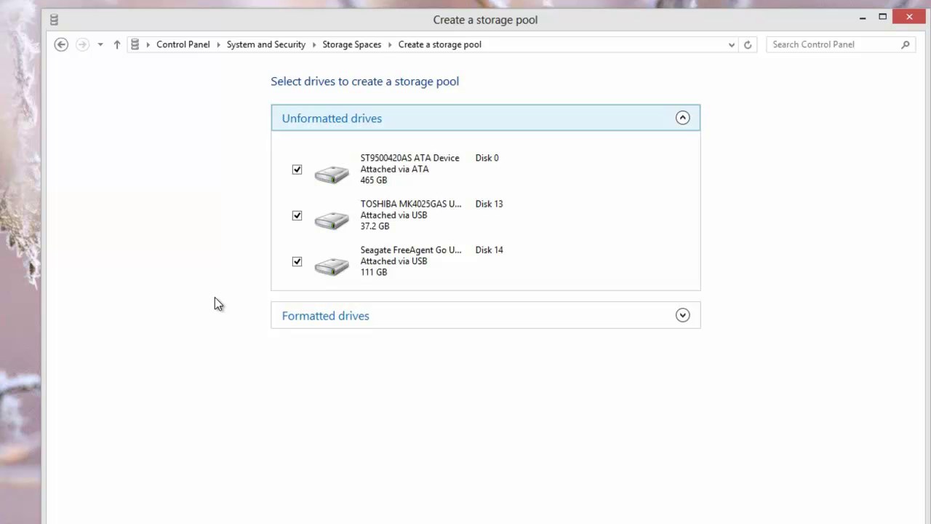
pyautogui.click(682, 317)
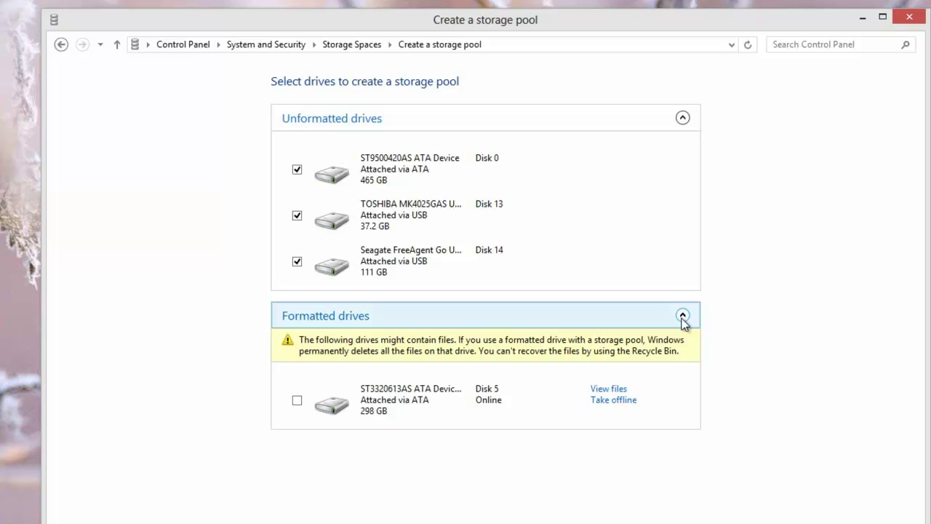
pyautogui.click(683, 316)
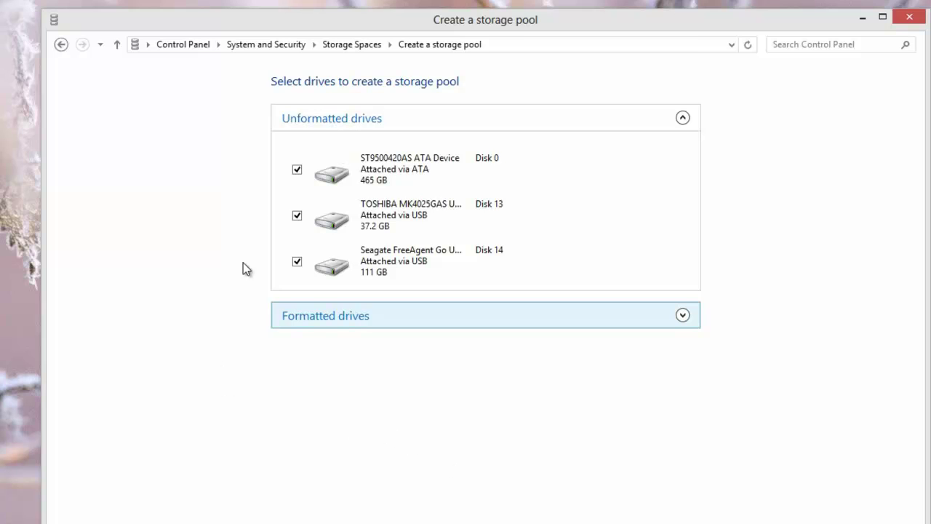
pyautogui.click(298, 171)
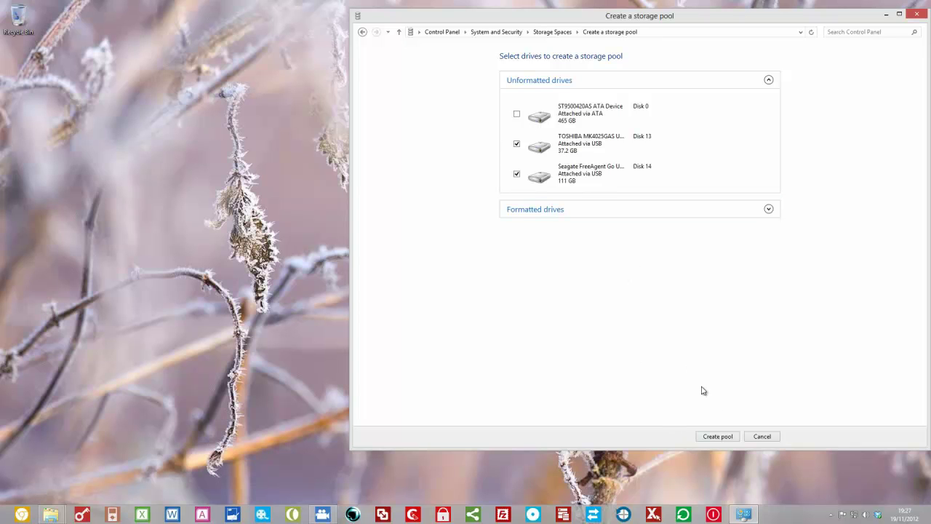
# - Create the pool, name the space 'My Simple Storage Space' and give it drive letter S:
pyautogui.click(732, 438)
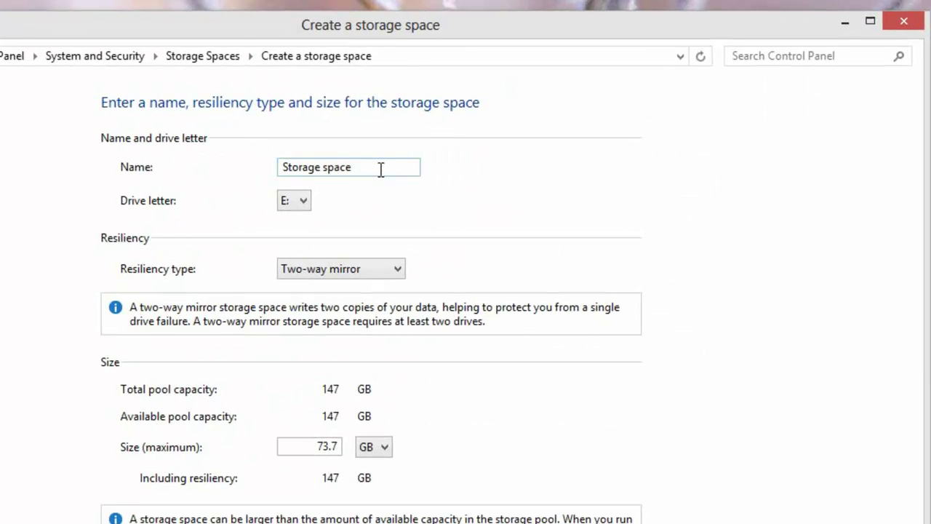
pyautogui.moveTo(283, 168); pyautogui.dragTo(360, 177)
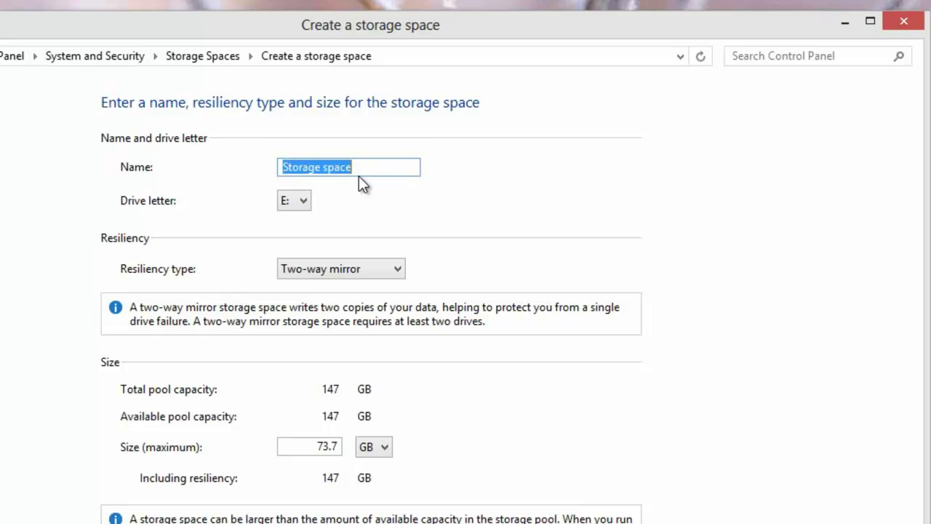
pyautogui.write('My Simple Sto')
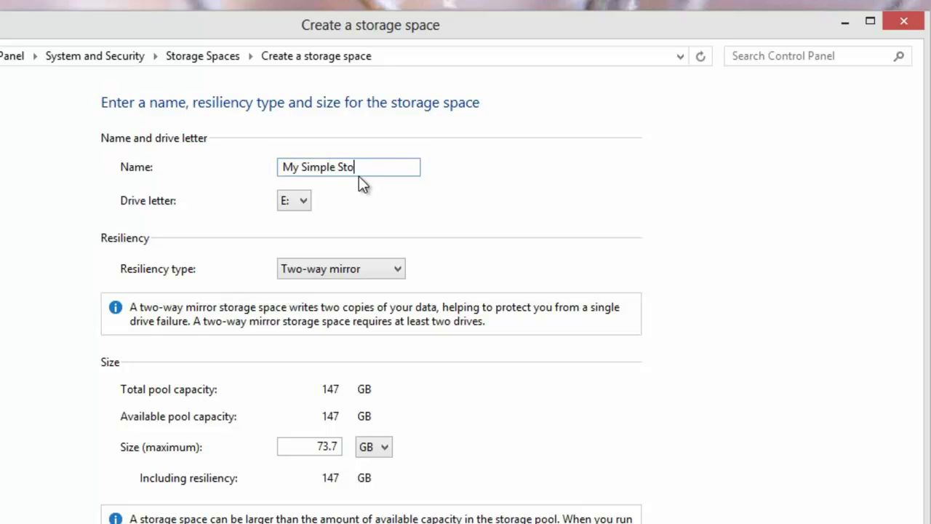
pyautogui.write('rage Space')
pyautogui.click(299, 202)
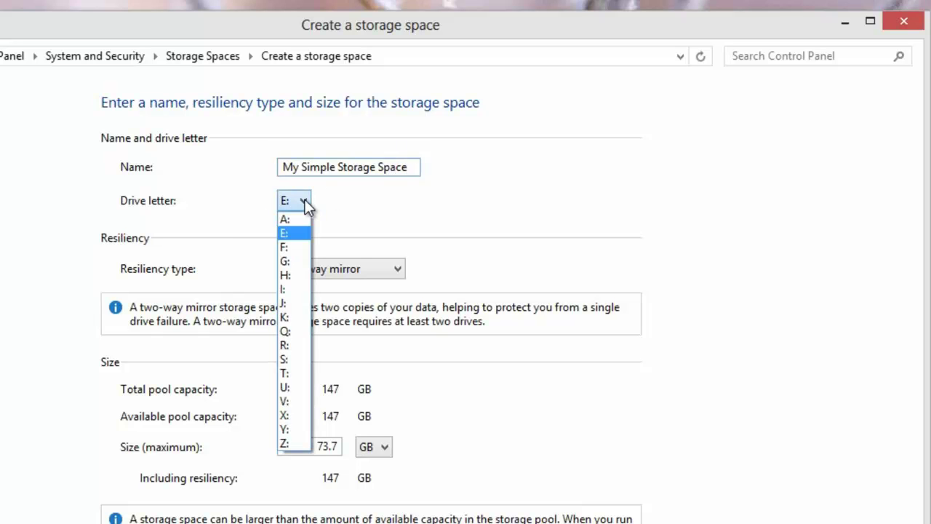
pyautogui.click(283, 361)
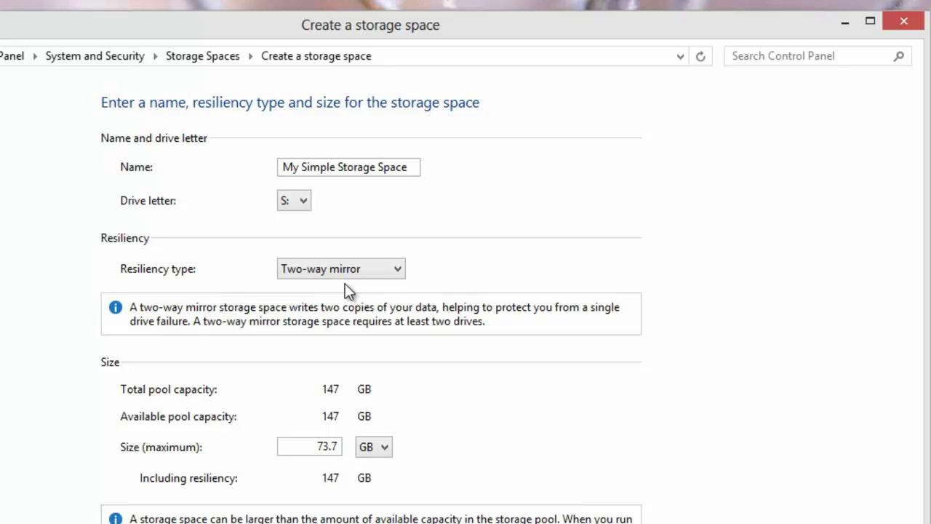
# - Set resiliency to Simple (no resiliency) and the space size to 5 GB
pyautogui.click(397, 271)
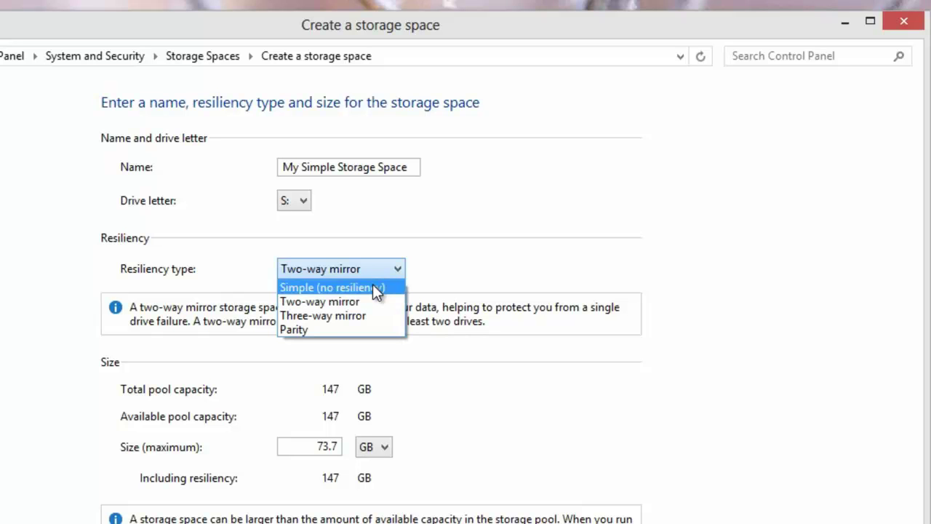
pyautogui.click(376, 289)
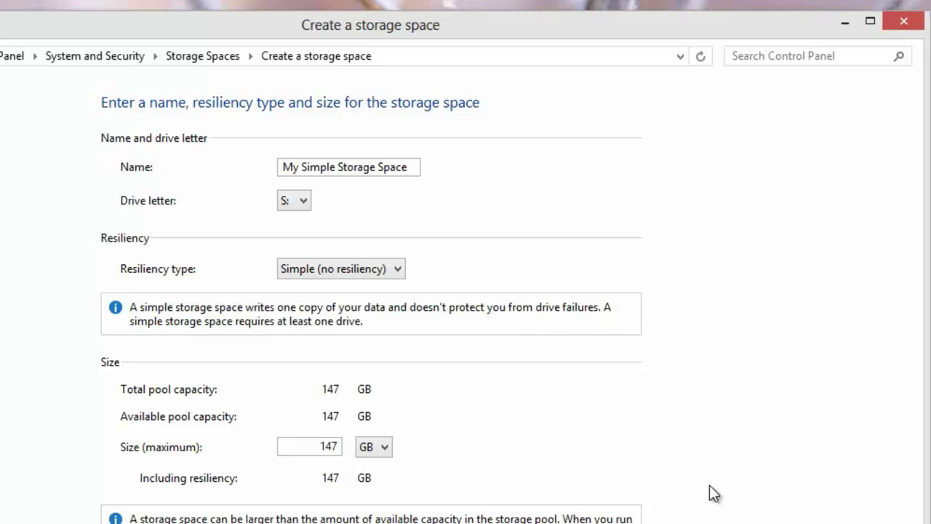
pyautogui.doubleClick(339, 446)
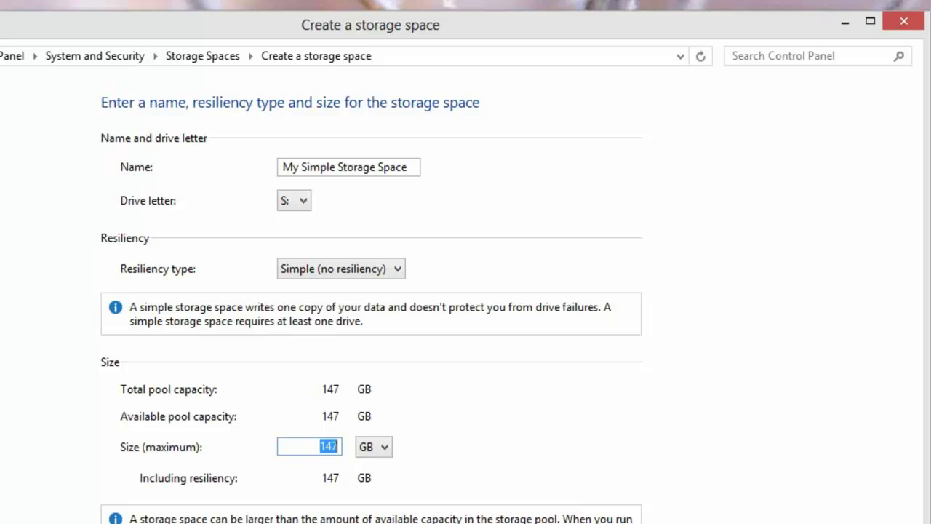
pyautogui.write('5')
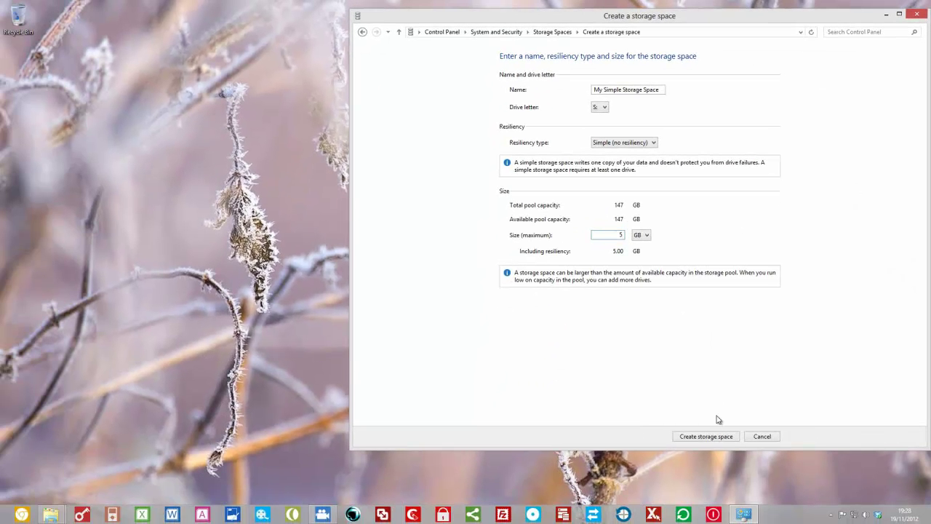
# - Create the space, then expand the new Storage pool and its Physical drives list
pyautogui.click(715, 441)
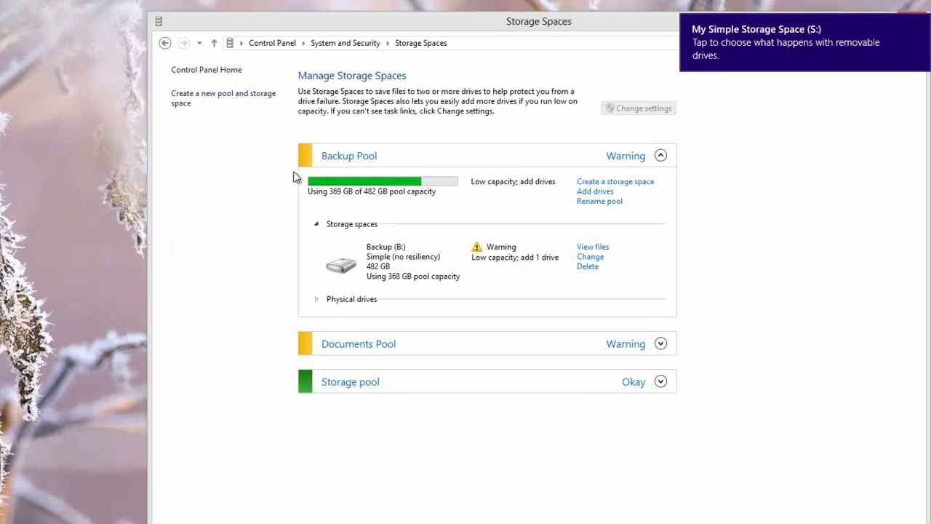
pyautogui.click(359, 162)
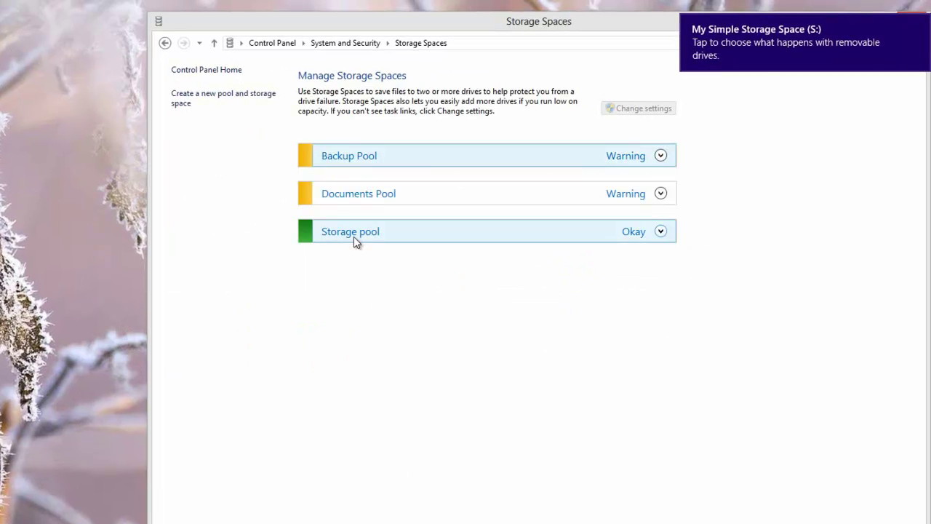
pyautogui.moveTo(707, 32)
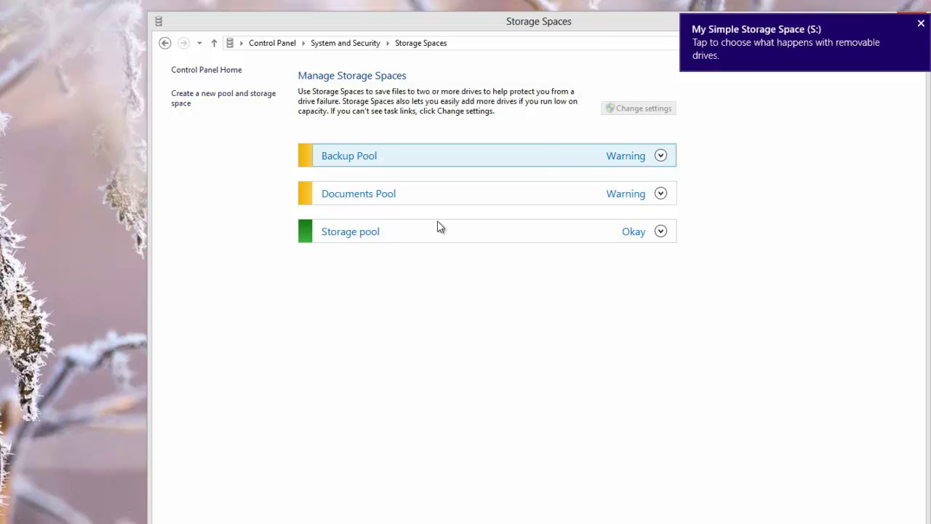
pyautogui.click(365, 240)
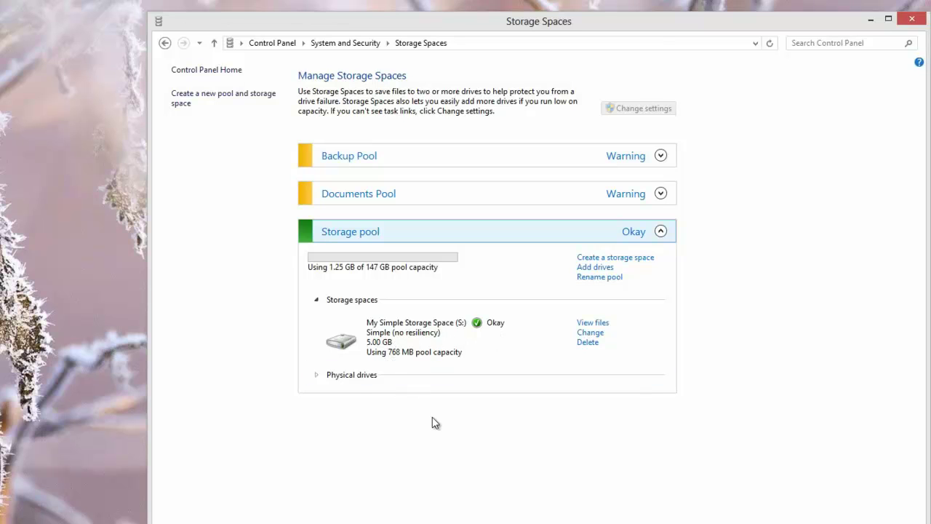
pyautogui.click(351, 376)
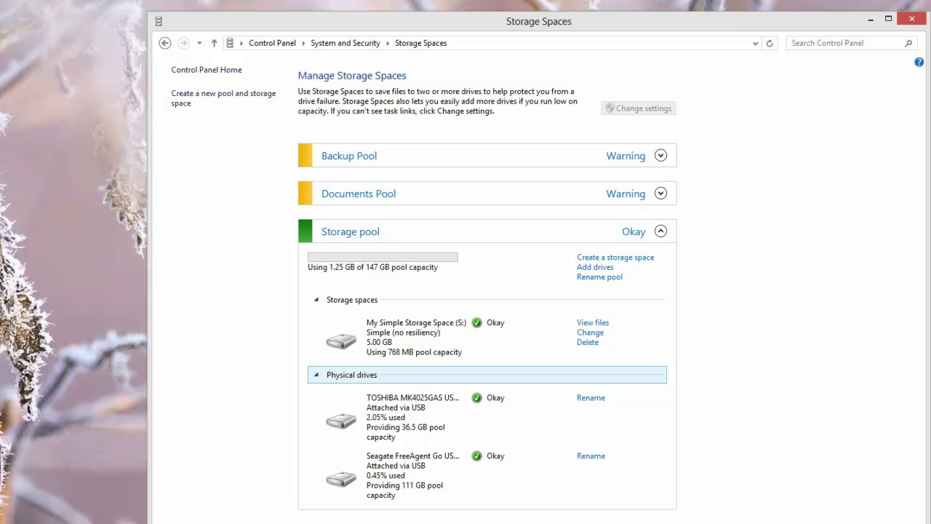
# - Open My Simple Storage Space (S:) snapped right, beside the Didier (D:) window
pyautogui.click(51, 515)
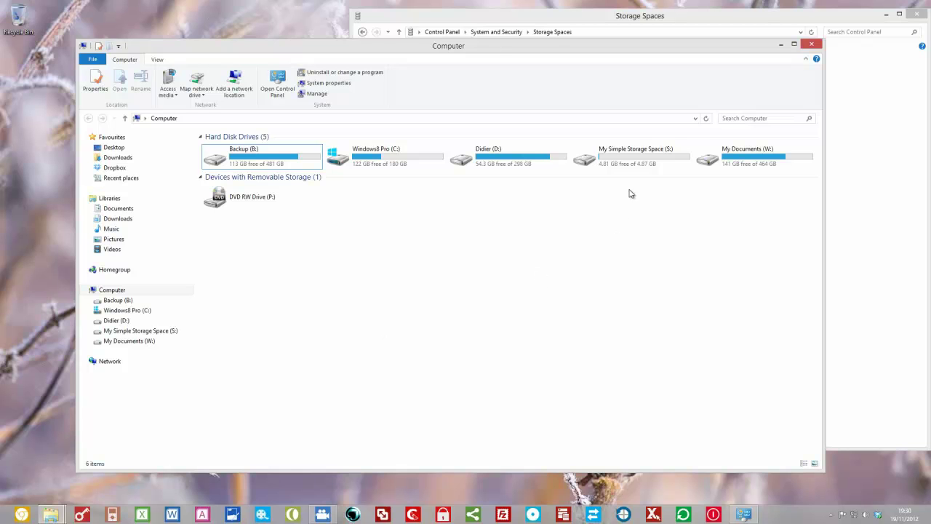
pyautogui.click(655, 158)
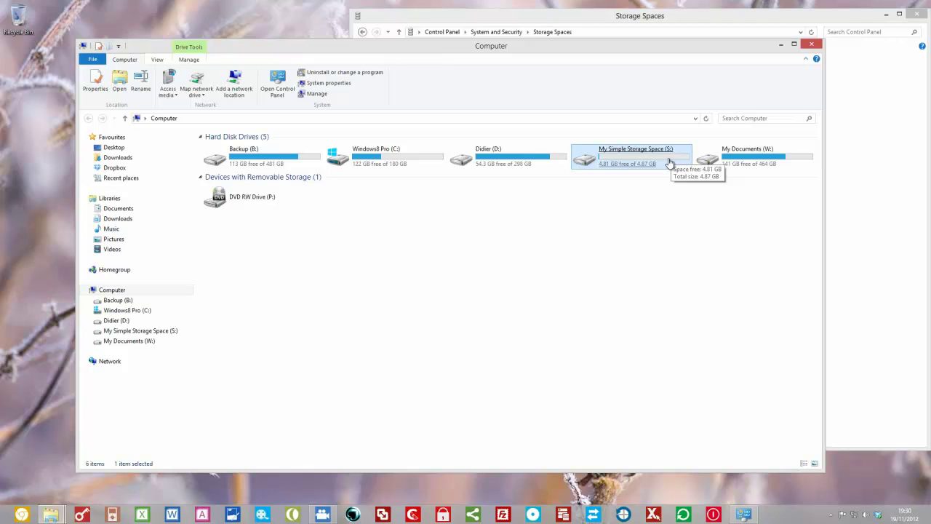
pyautogui.doubleClick(669, 161)
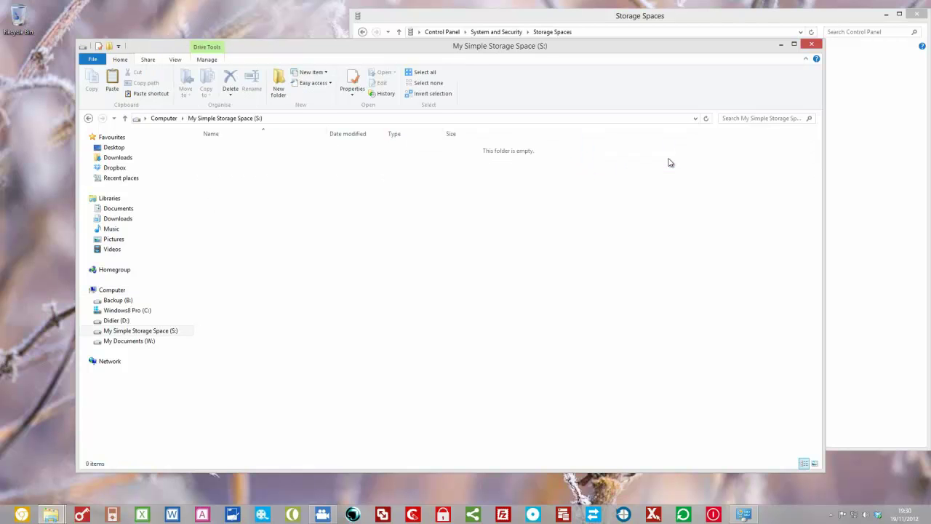
pyautogui.moveTo(482, 54); pyautogui.dragTo(539, 52)
pyautogui.press('super+Right')
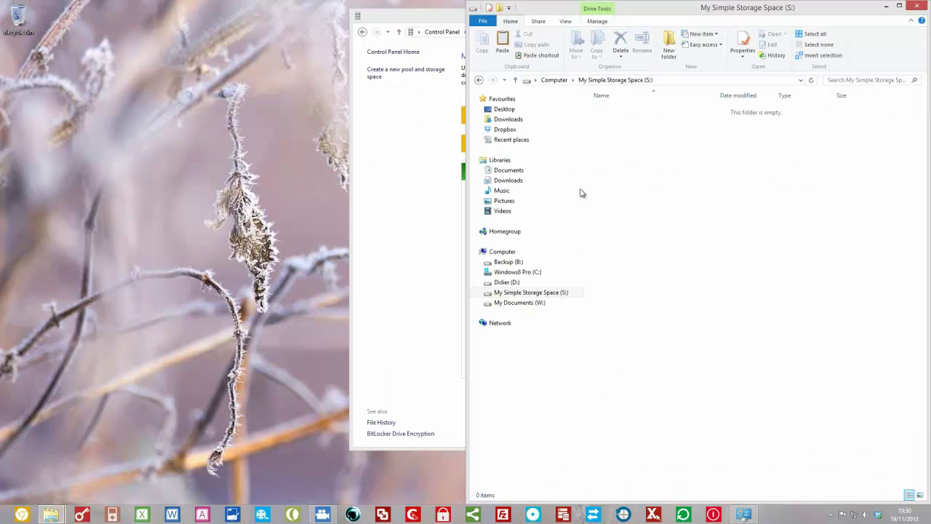
pyautogui.moveTo(62, 517)
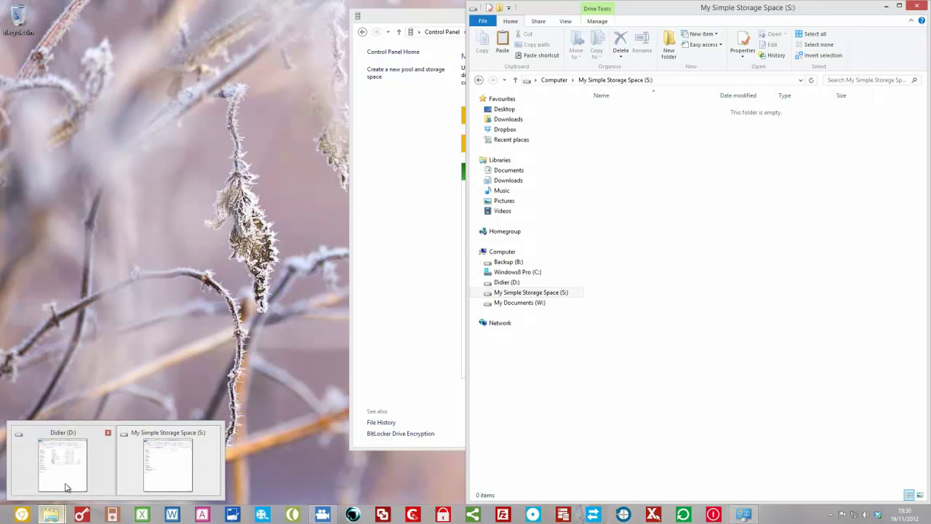
pyautogui.click(67, 489)
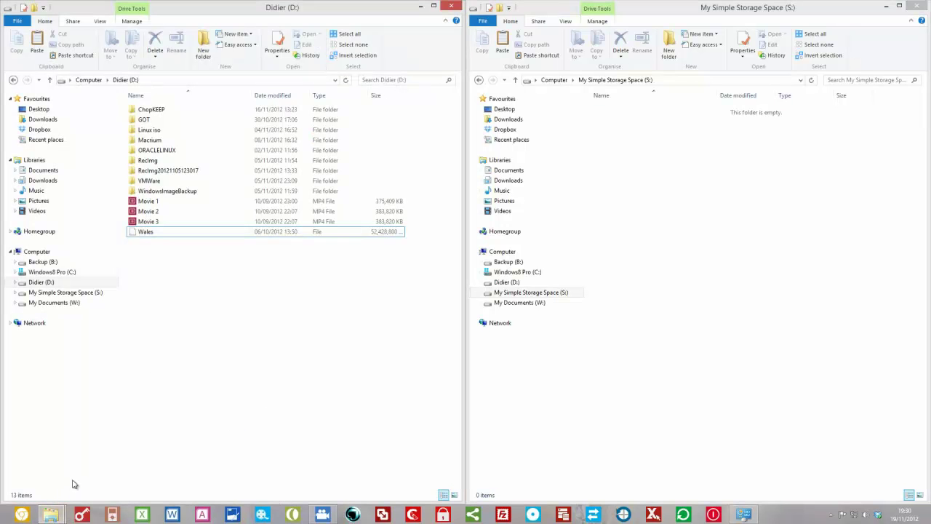
# - Copy Movie 1 and Movie 2 from Didier (D:) onto S:, then deselect both windows
pyautogui.click(158, 206)
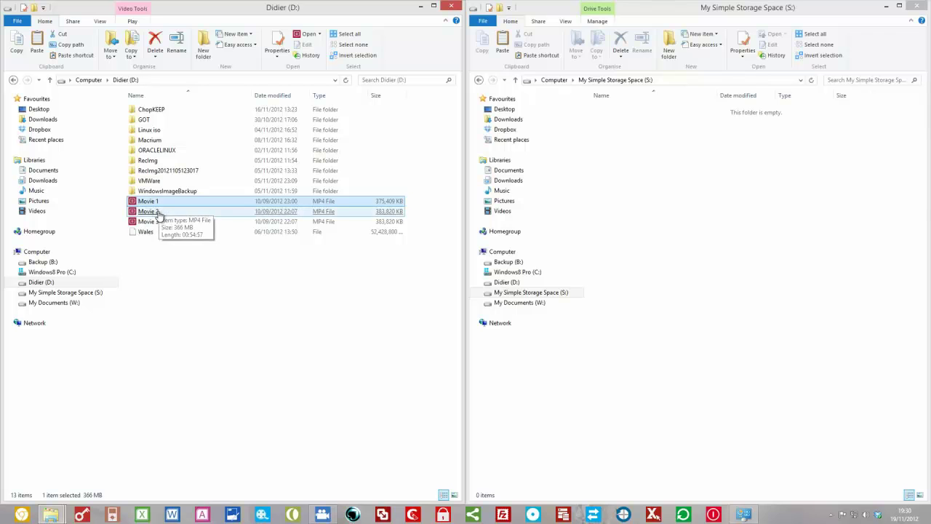
pyautogui.keyDown('ctrl'); pyautogui.click(159, 211); pyautogui.keyUp('ctrl')
pyautogui.moveTo(159, 211); pyautogui.dragTo(710, 299)
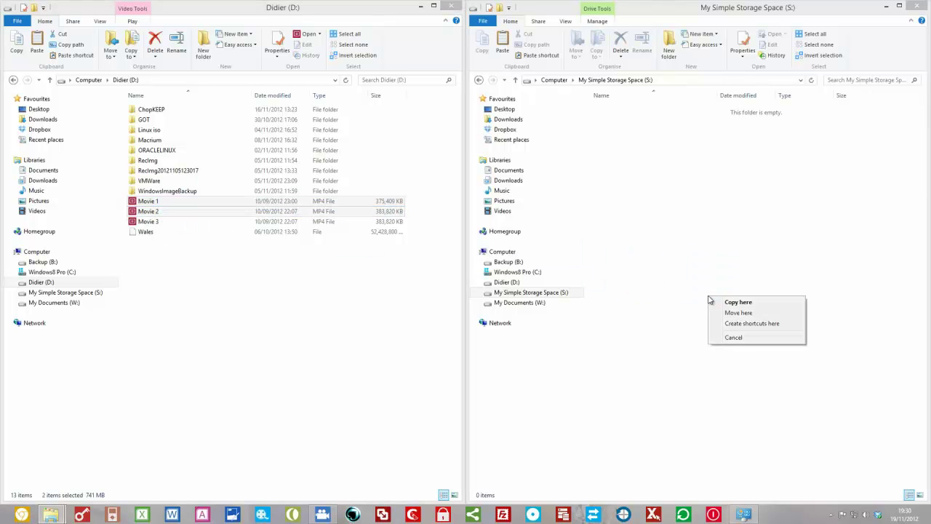
pyautogui.click(737, 304)
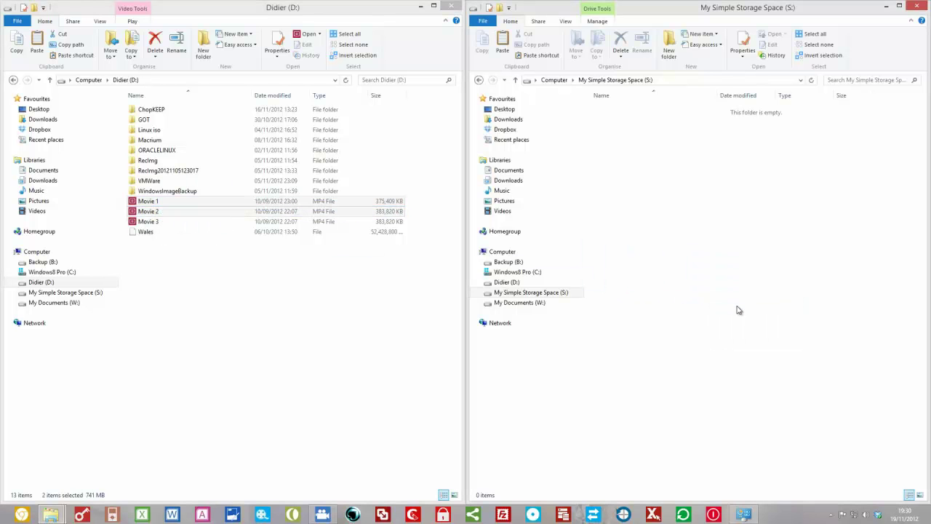
pyautogui.click(396, 406)
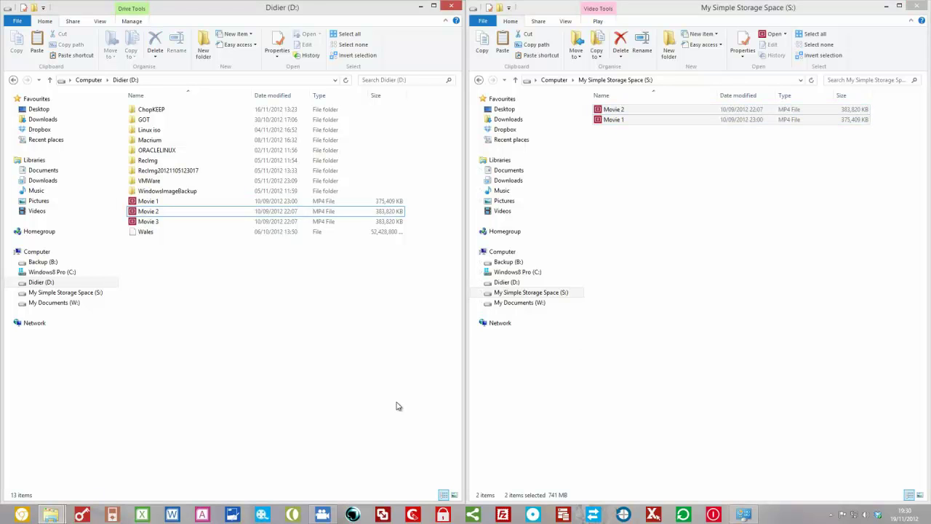
pyautogui.click(633, 160)
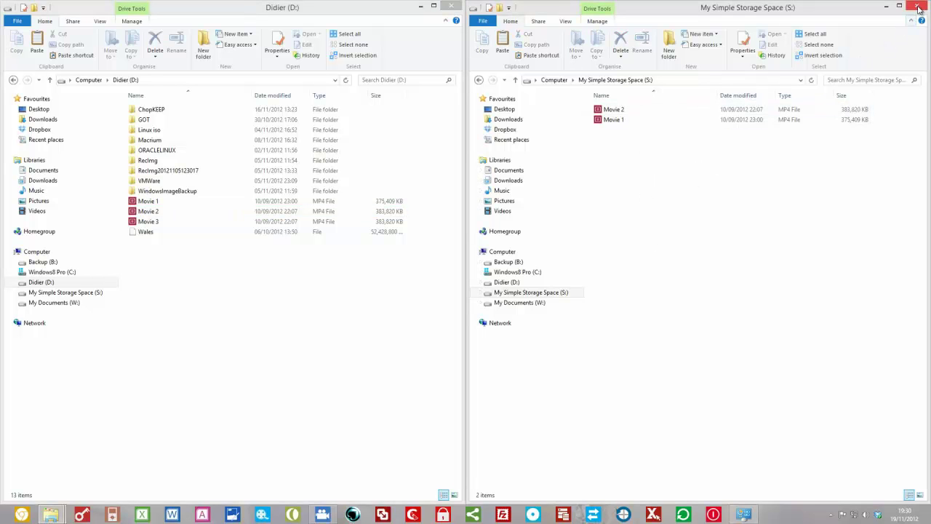
pyautogui.hotkey('alt', 'Tab')
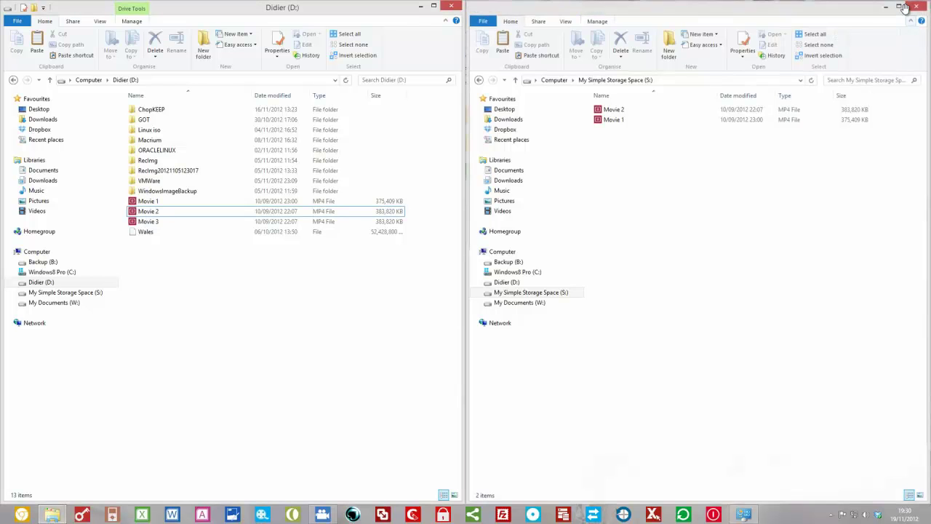
# - Close the S: window and minimize the Didier (D:) window
pyautogui.click(911, 7)
pyautogui.click(422, 7)
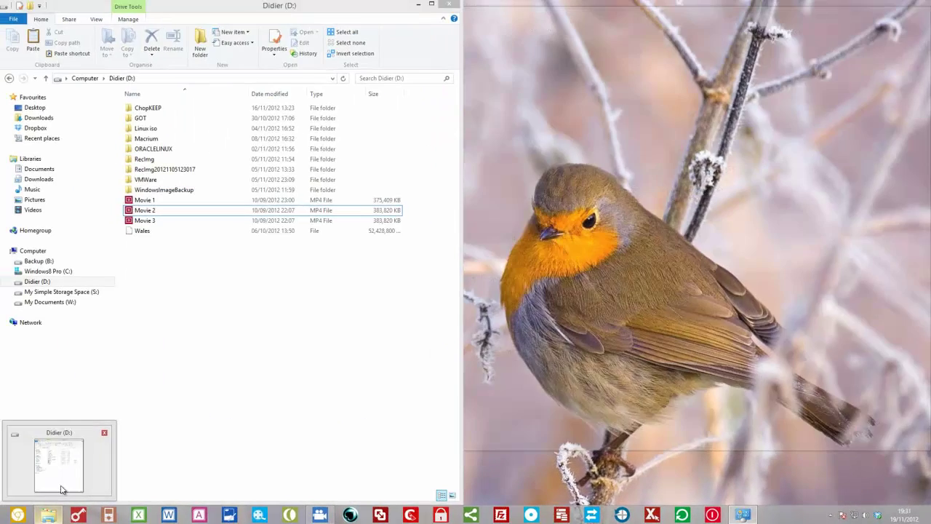
# - Close Didier (D:), open Computer to confirm S: is missing, then minimize it
pyautogui.click(64, 490)
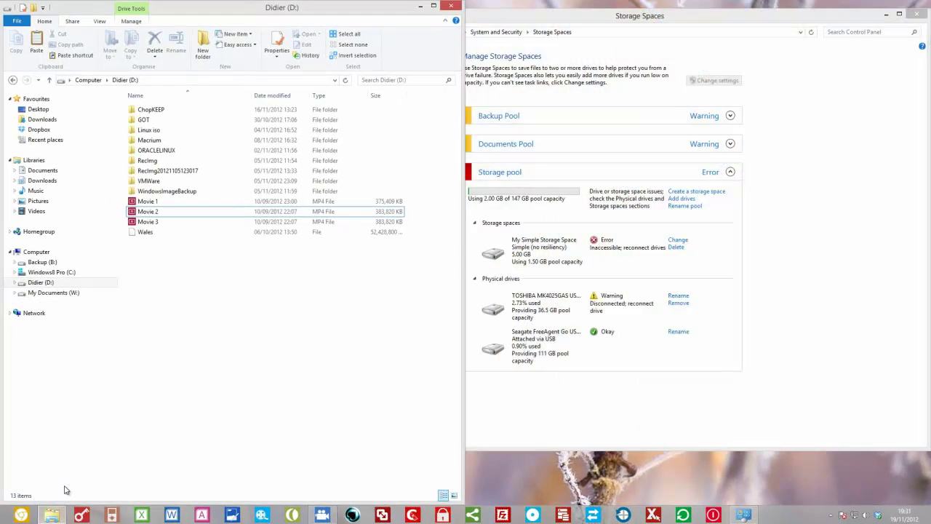
pyautogui.click(521, 446)
pyautogui.click(255, 396)
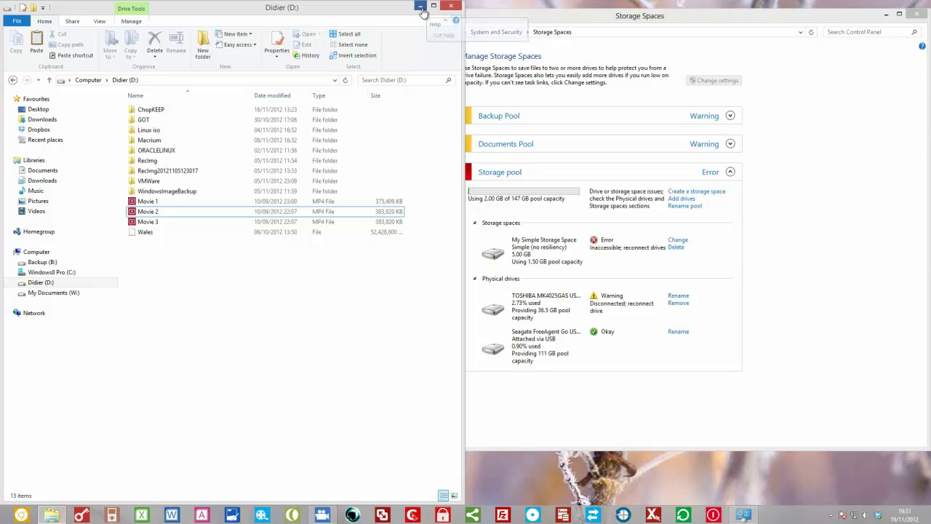
pyautogui.click(451, 9)
pyautogui.rightClick(51, 514)
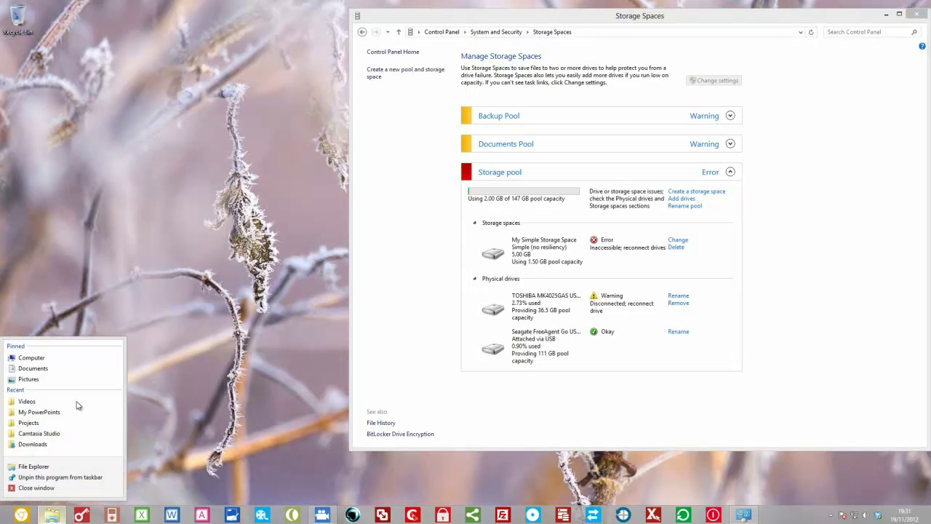
pyautogui.click(59, 358)
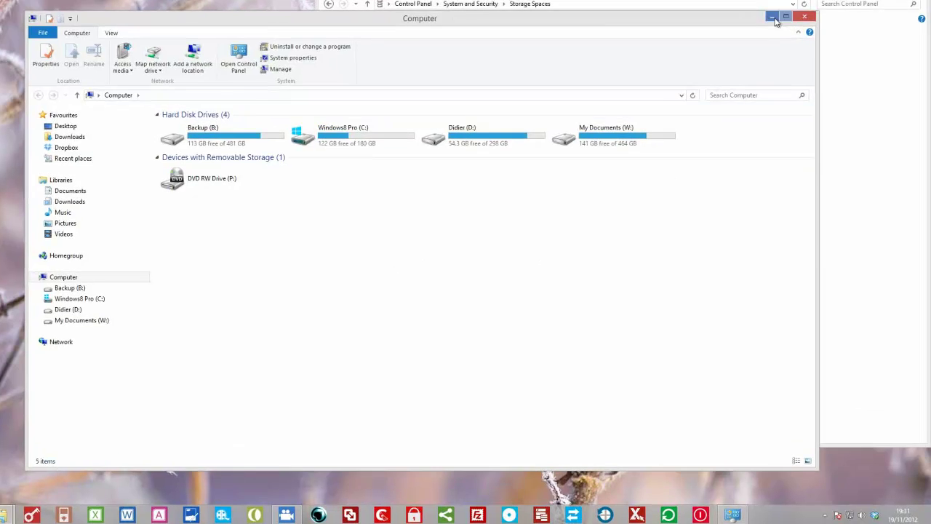
pyautogui.click(773, 17)
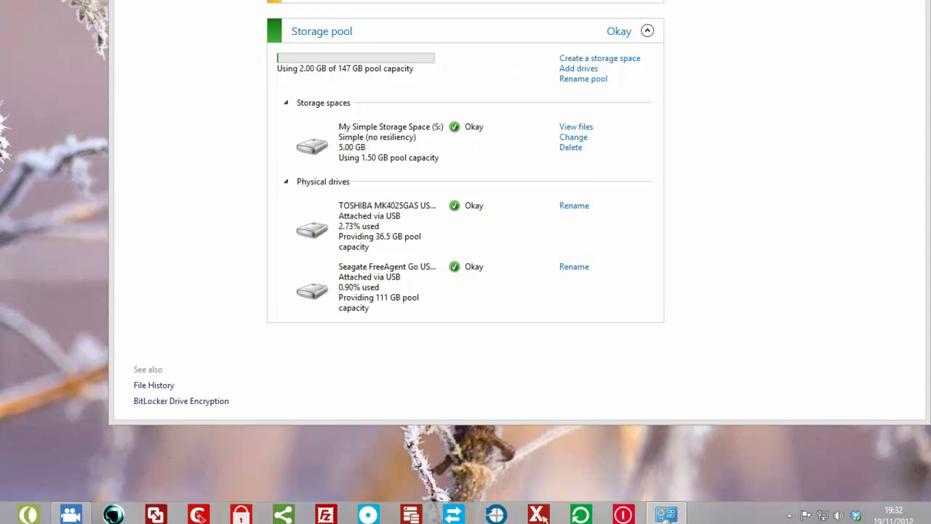
# - Open S: with Win+E, confirm Movie 1 and Movie 2 remain, then close it
pyautogui.press('super+e')
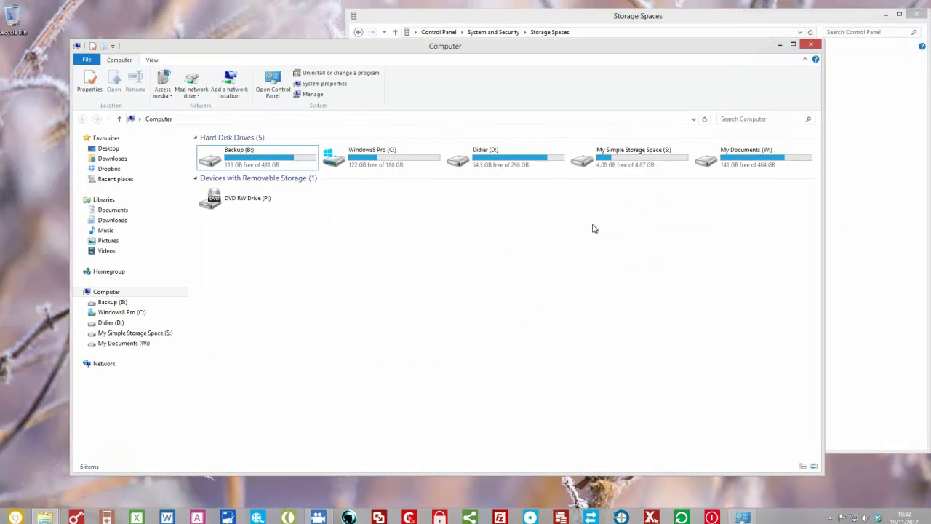
pyautogui.click(636, 160)
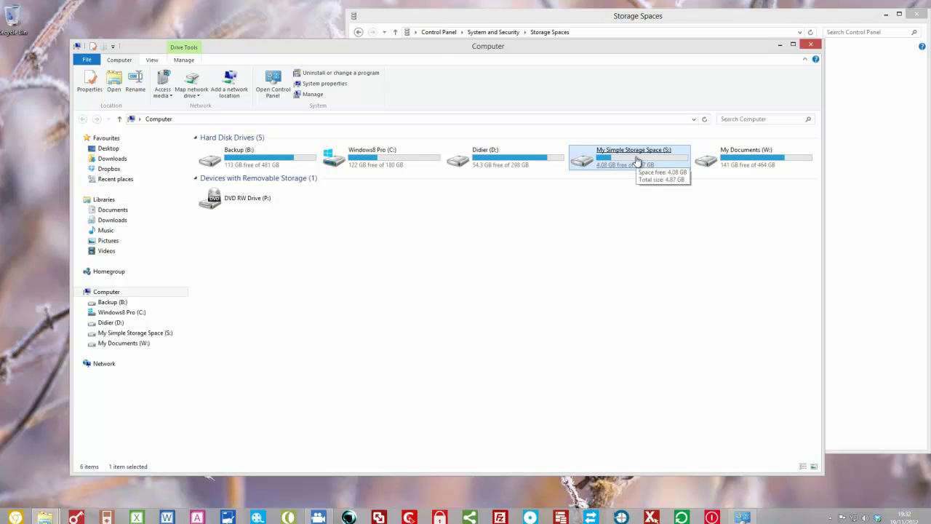
pyautogui.doubleClick(636, 160)
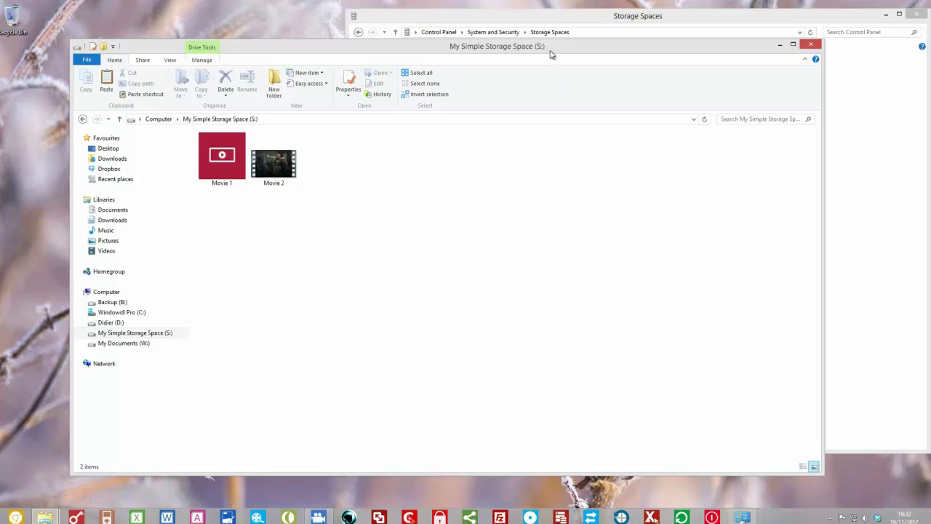
pyautogui.moveTo(580, 56); pyautogui.dragTo(572, 81)
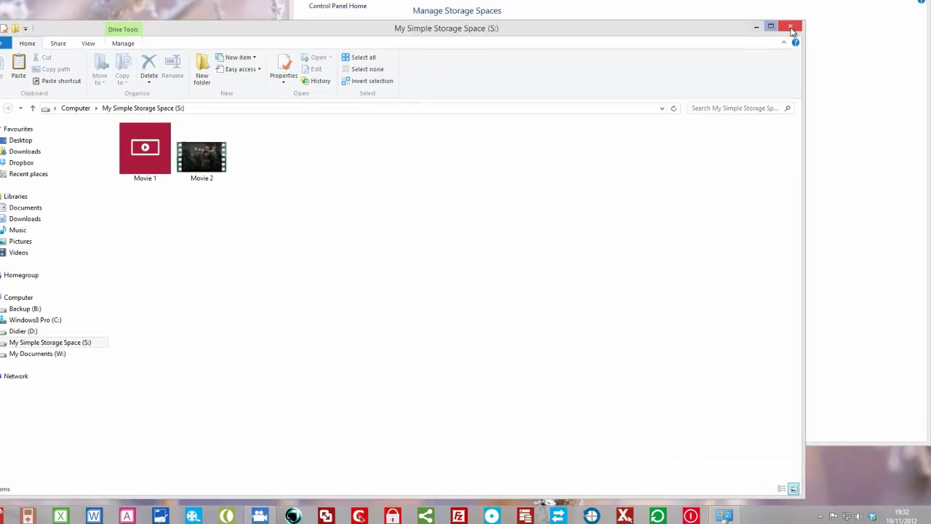
pyautogui.click(791, 30)
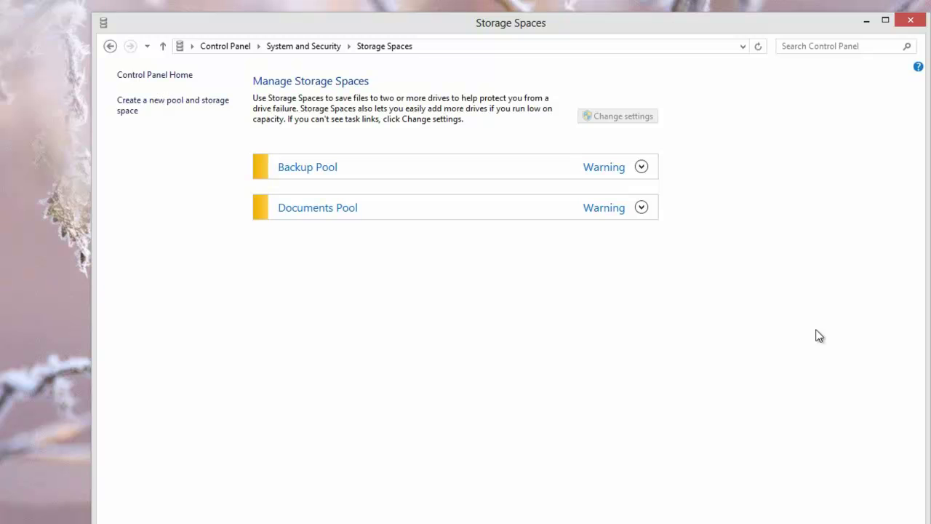
# - Start creating a new pool and storage space
pyautogui.click(155, 107)
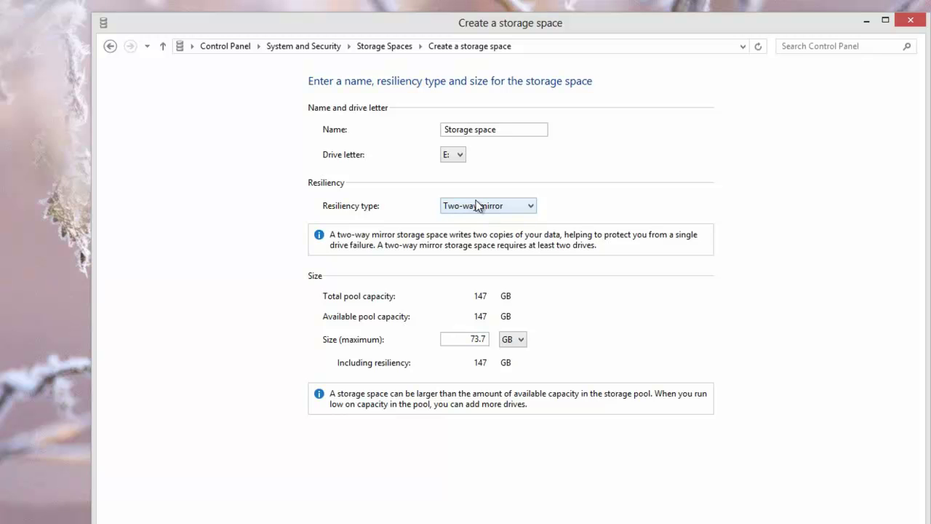
# - Create a two-way mirror space named 'My MIrrored Space' on drive T: with 5 GB size
pyautogui.moveTo(506, 130); pyautogui.dragTo(376, 110)
pyautogui.click(439, 129)
pyautogui.moveTo(439, 129); pyautogui.dragTo(500, 129)
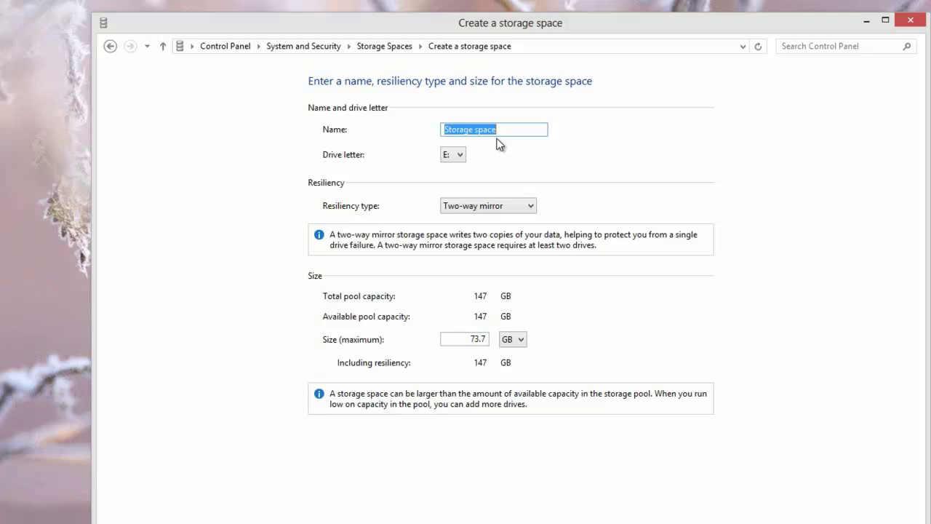
pyautogui.write('My')
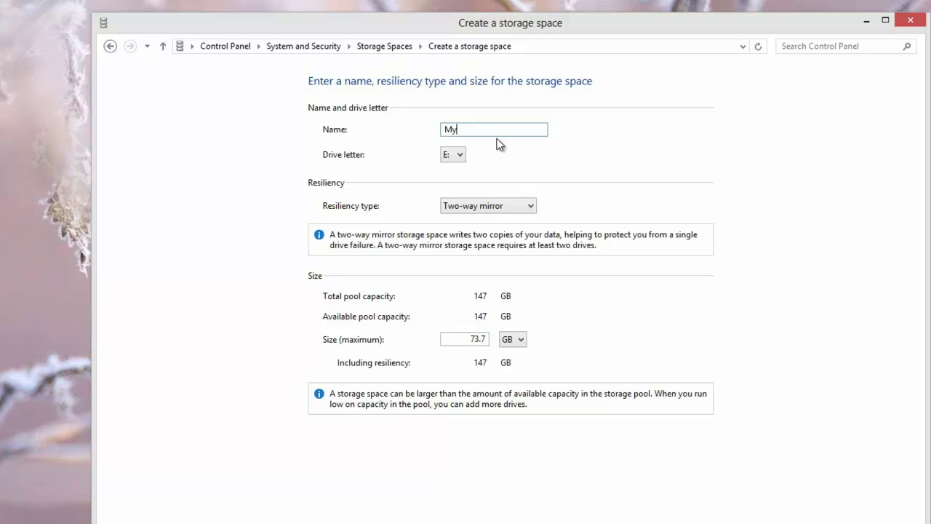
pyautogui.write(' MIrrored Space')
pyautogui.click(461, 156)
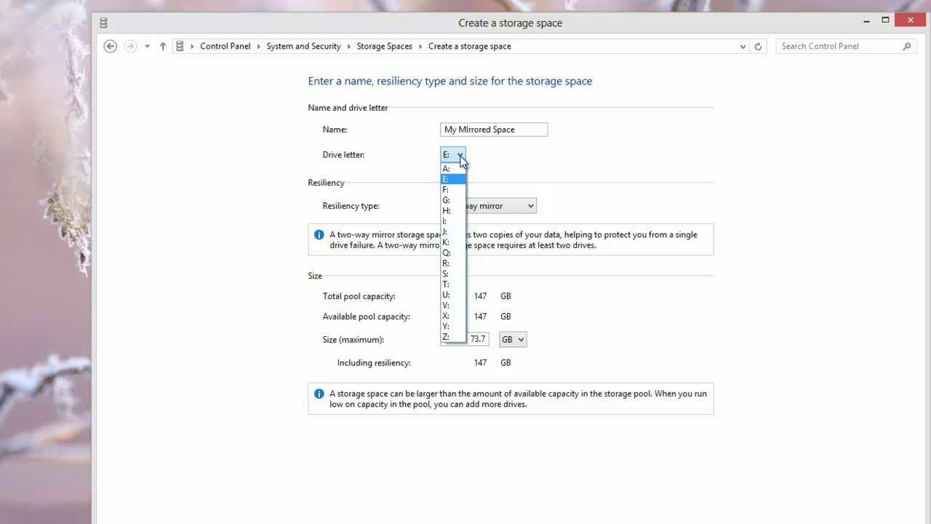
pyautogui.click(451, 284)
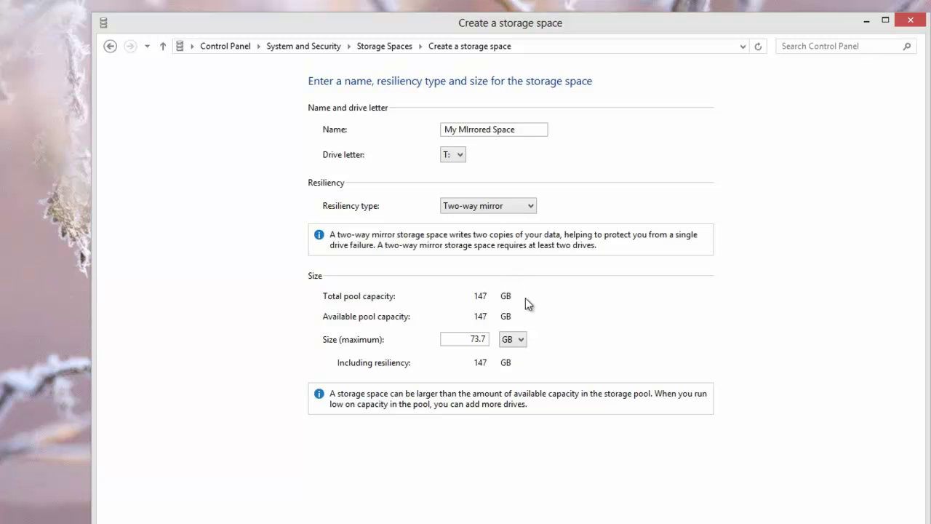
pyautogui.moveTo(472, 339); pyautogui.dragTo(492, 347)
pyautogui.write('5')
pyautogui.press('Return')
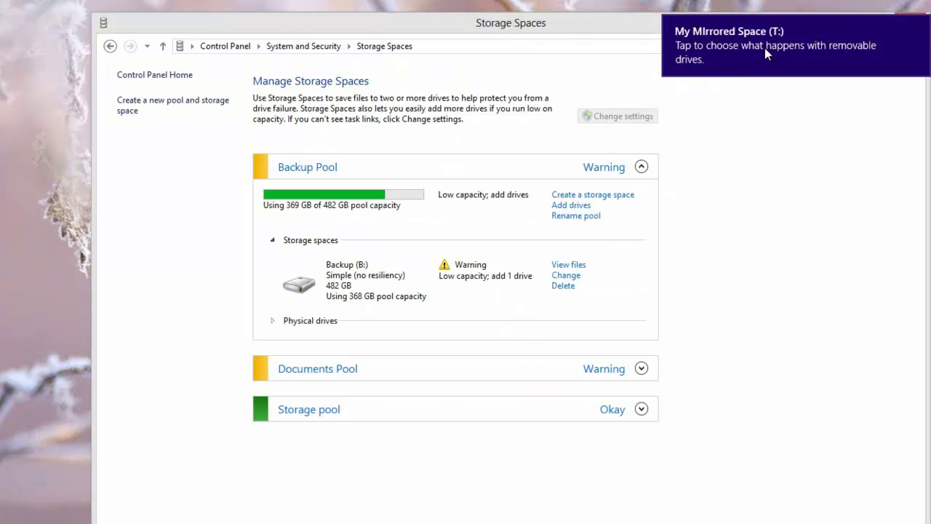
# - Expand Storage pool and its physical drives, collapsing the Backup Pool details
pyautogui.click(303, 413)
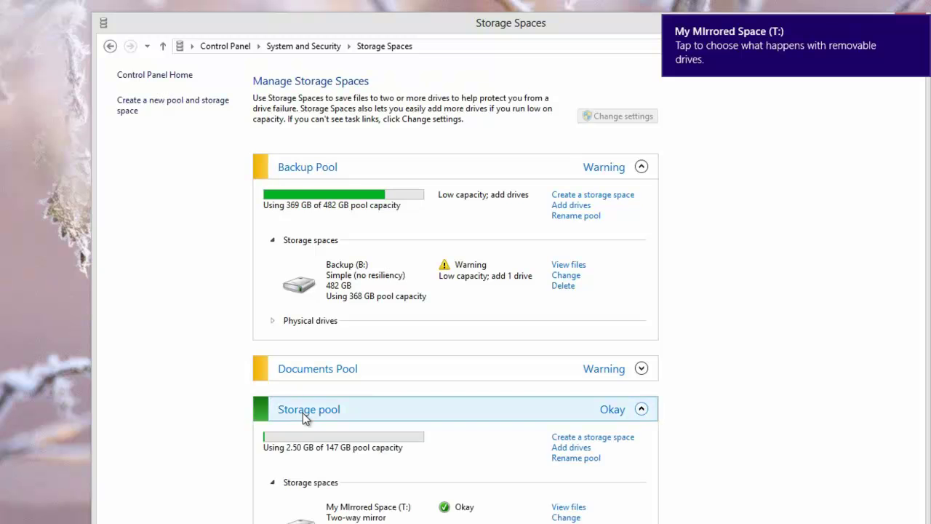
pyautogui.click(294, 164)
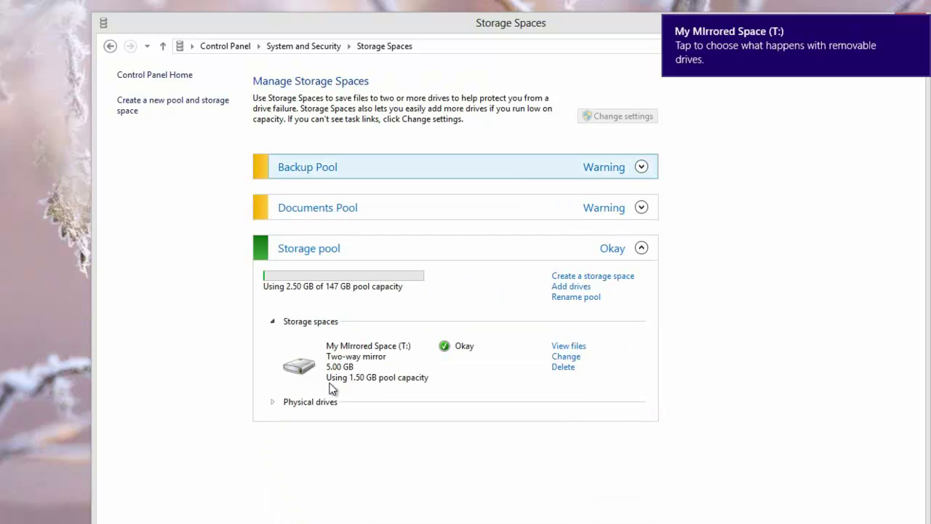
pyautogui.click(324, 401)
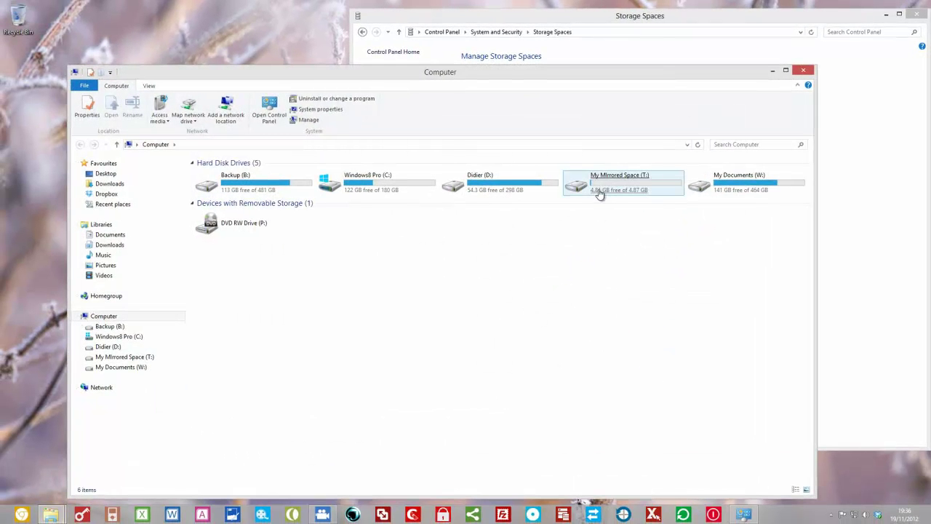
# - Open My MIrrored Space (T:) snapped to the right half, with Didier (D:) on the left
pyautogui.click(606, 185)
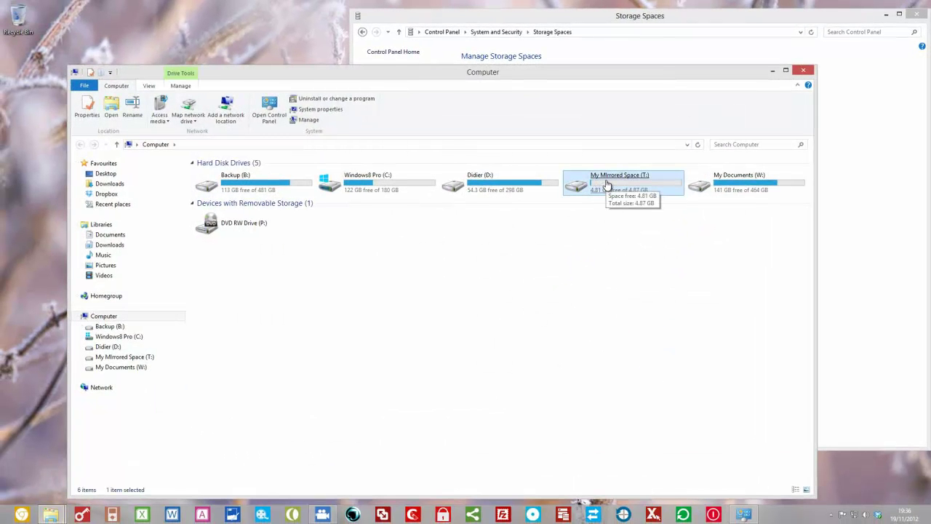
pyautogui.doubleClick(606, 185)
pyautogui.moveTo(521, 73); pyautogui.dragTo(930, 109)
pyautogui.moveTo(51, 513)
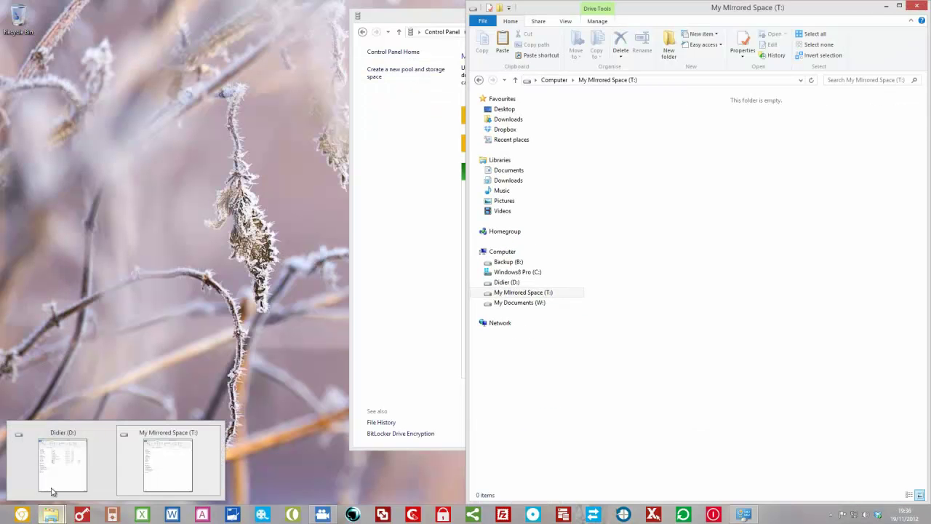
pyautogui.click(52, 490)
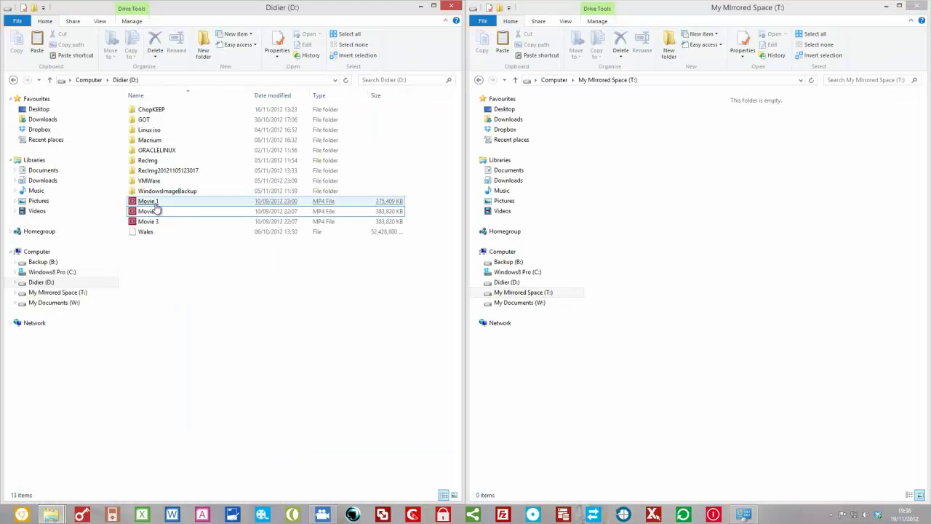
# - Copy Movie 1 and Movie 2 from D: onto T:, then close the T: window
pyautogui.click(154, 205)
pyautogui.keyDown('ctrl'); pyautogui.click(156, 211); pyautogui.keyUp('ctrl')
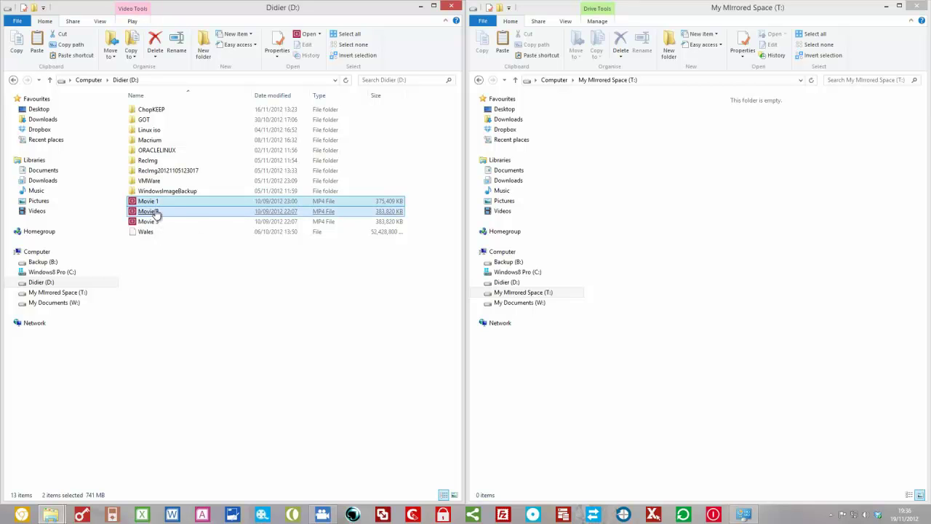
pyautogui.moveTo(155, 212); pyautogui.dragTo(609, 236)
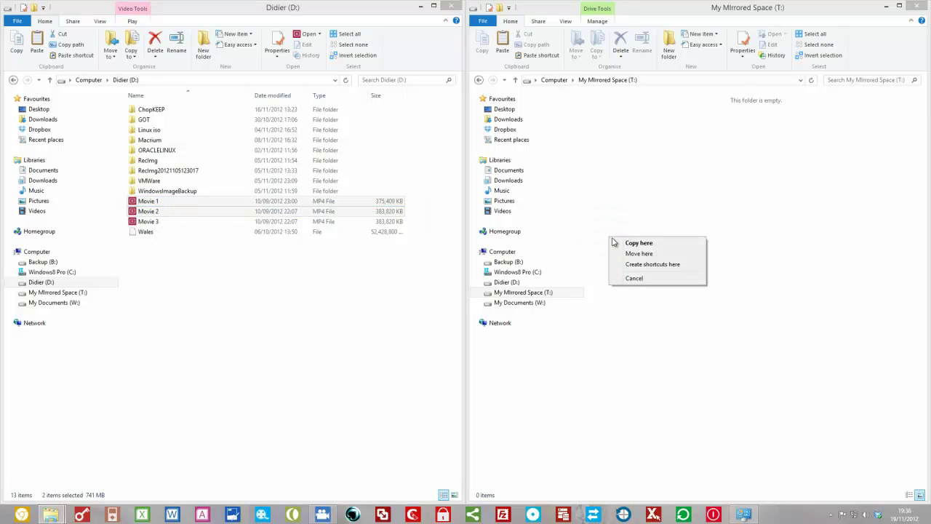
pyautogui.click(635, 243)
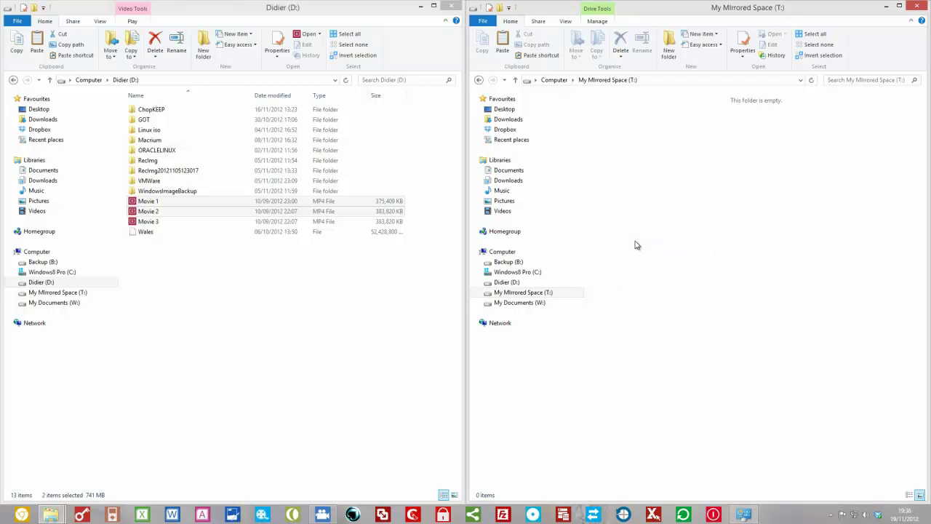
pyautogui.click(303, 364)
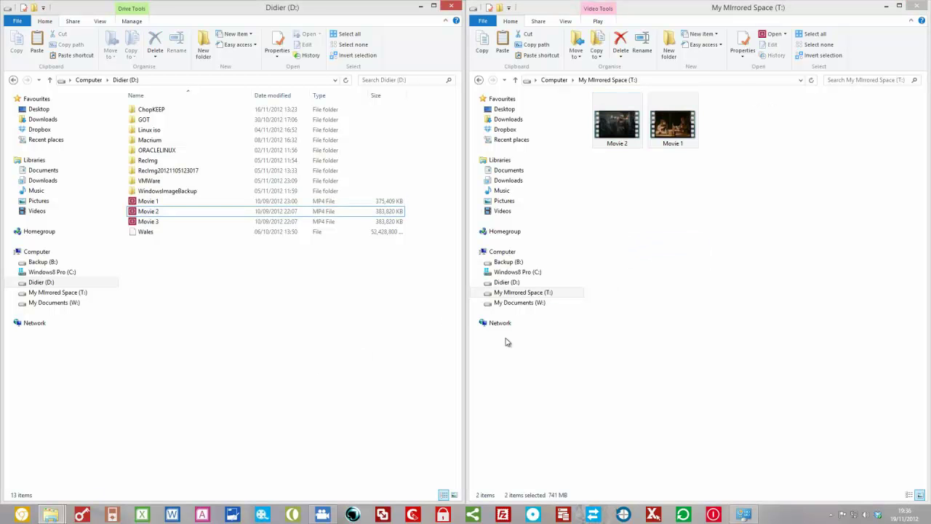
pyautogui.click(919, 7)
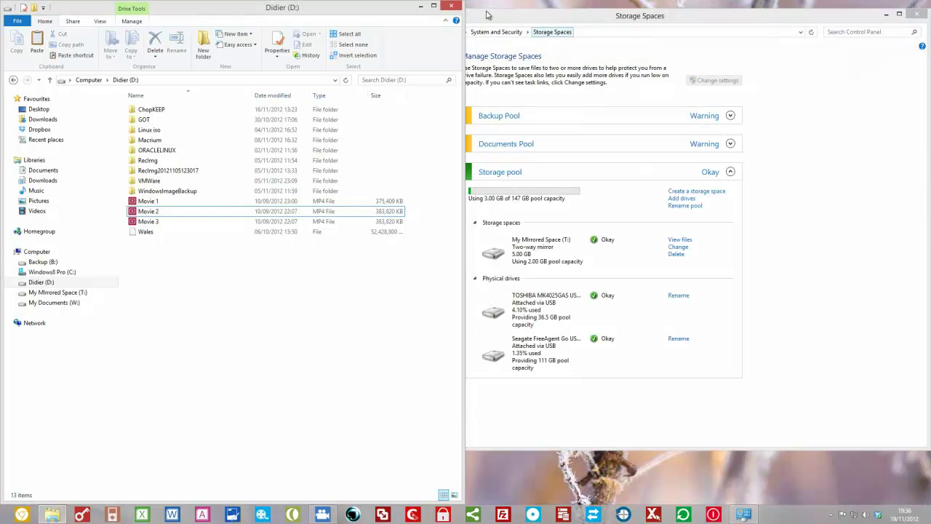
# - Minimize the Didier (D:) window
pyautogui.click(422, 7)
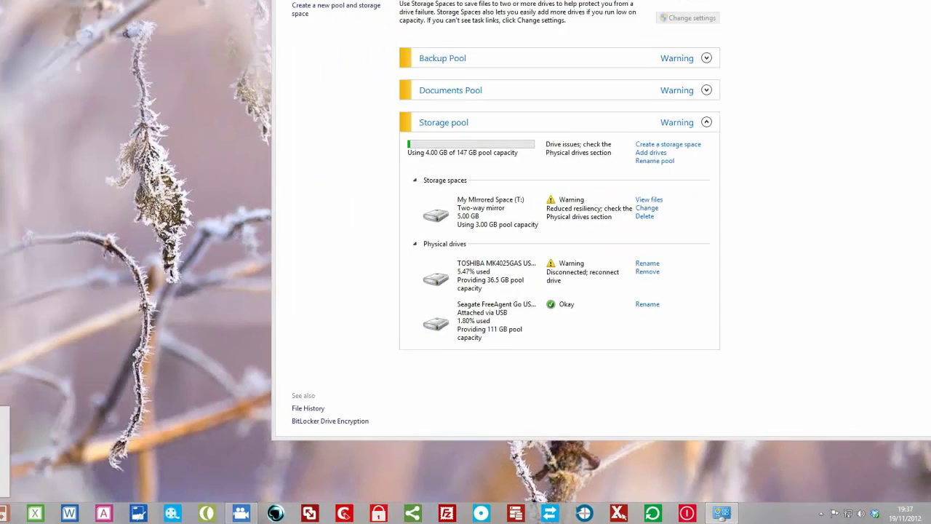
# - Open My Mirrored Space (T:) from Computer and fit it to the right half of the screen
pyautogui.rightClick(52, 515)
pyautogui.click(57, 360)
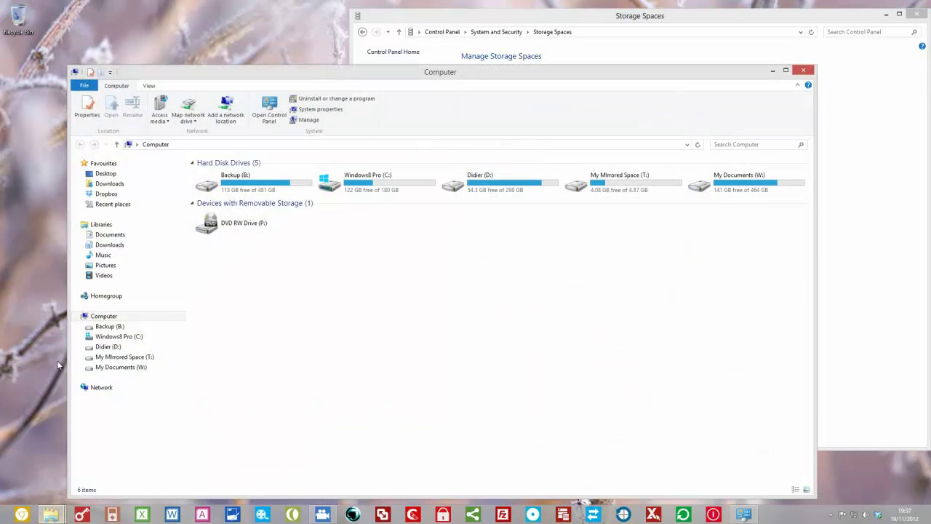
pyautogui.doubleClick(614, 195)
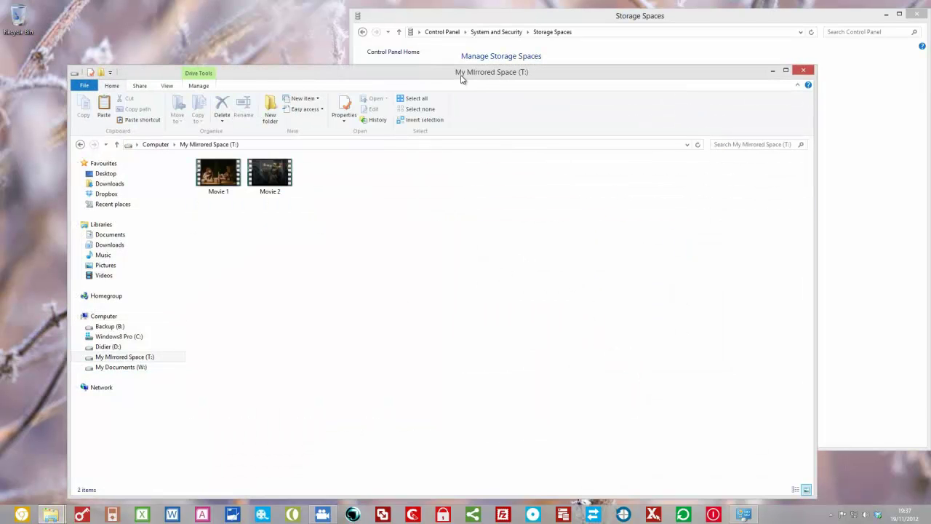
pyautogui.moveTo(393, 79); pyautogui.dragTo(705, 80)
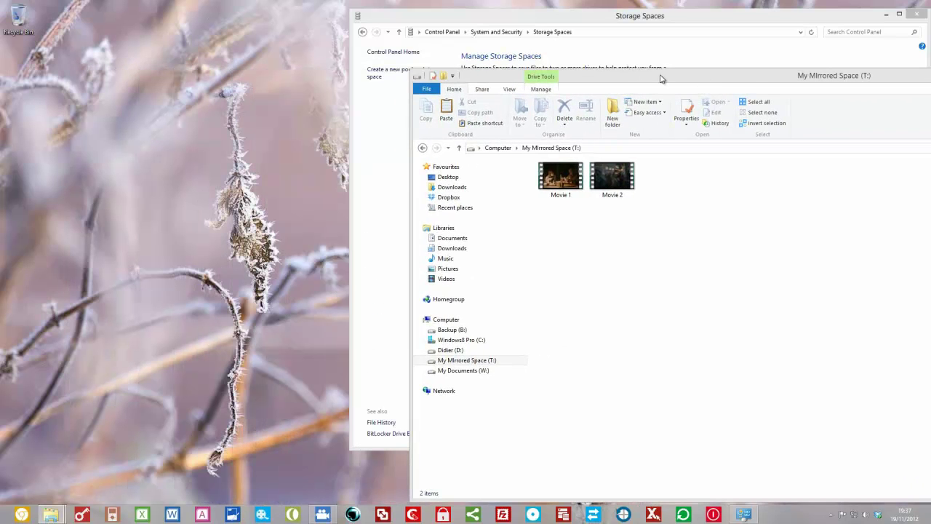
pyautogui.moveTo(630, 77); pyautogui.dragTo(930, 80)
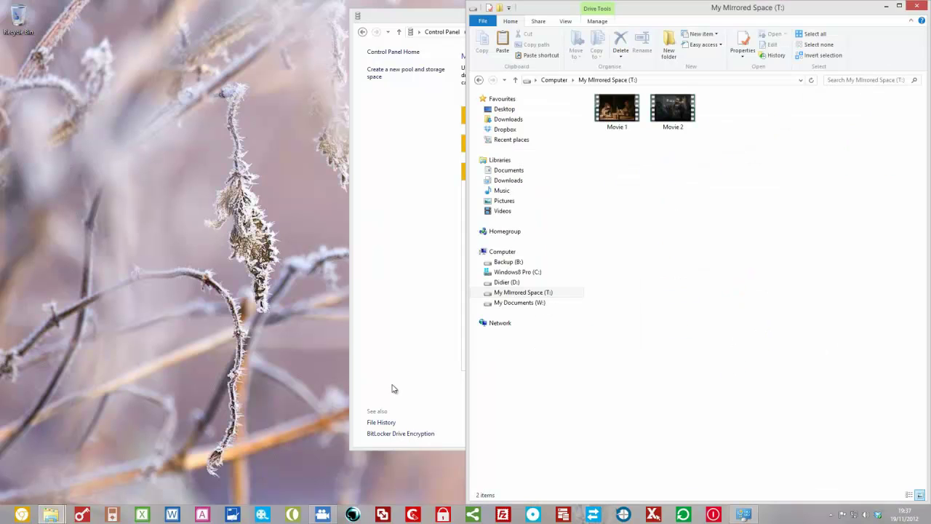
# - Copy Movie 3 from the D: window onto T:, then close the D: window
pyautogui.rightClick(52, 512)
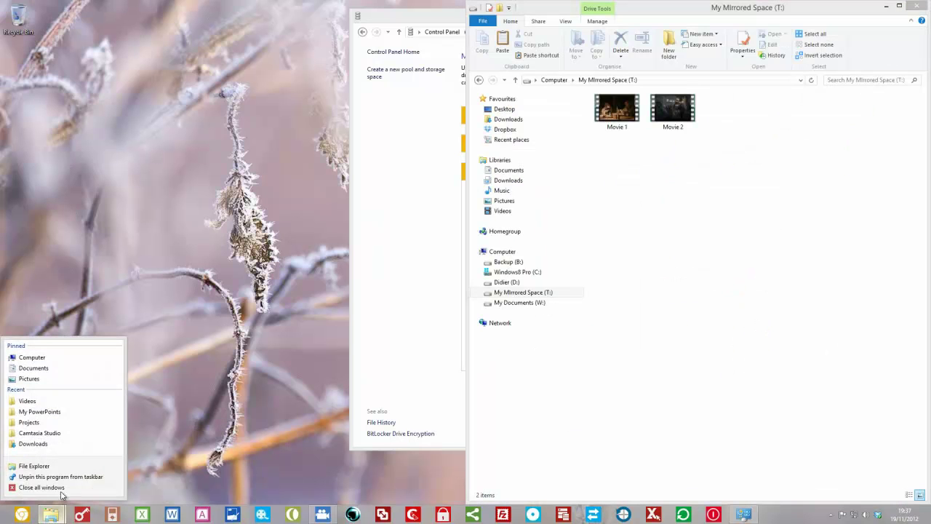
pyautogui.click(56, 515)
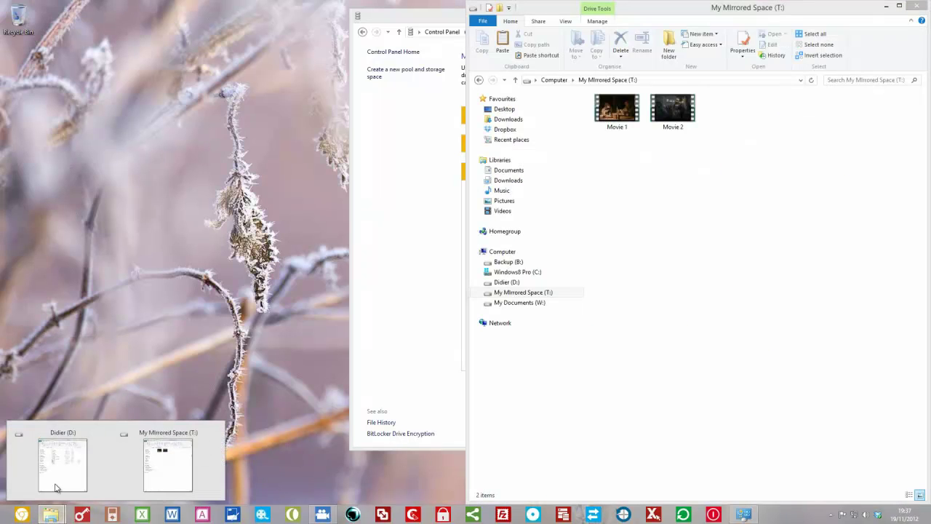
pyautogui.click(56, 466)
pyautogui.keyDown('shift'); pyautogui.click(149, 222); pyautogui.keyUp('shift')
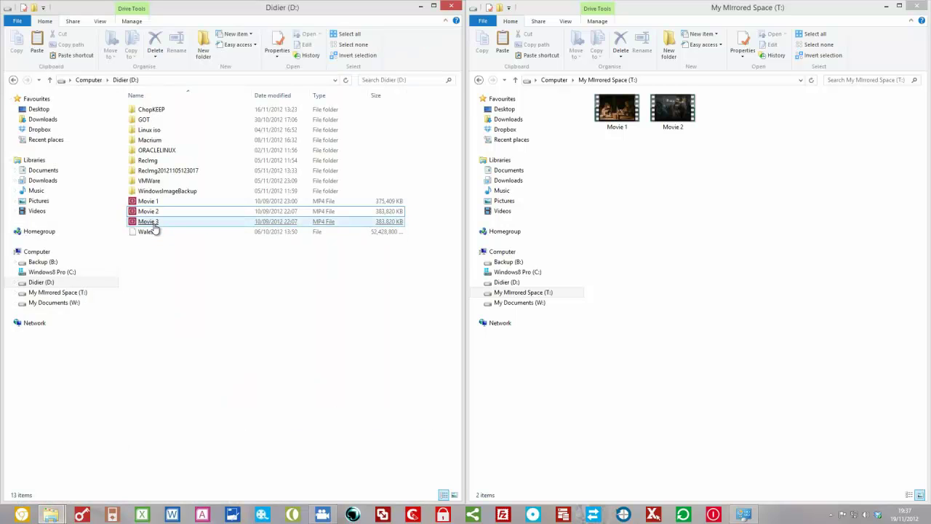
pyautogui.moveTo(151, 225); pyautogui.dragTo(699, 248)
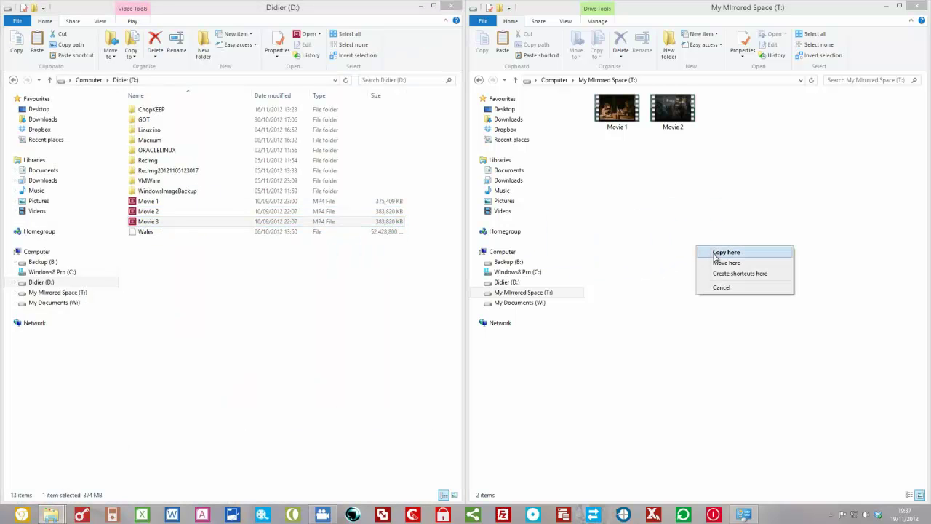
pyautogui.click(715, 253)
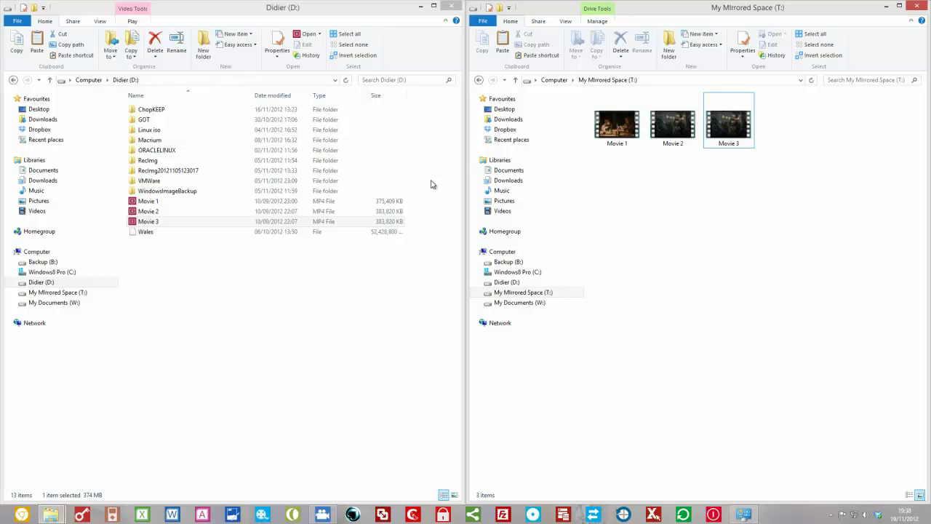
pyautogui.click(420, 7)
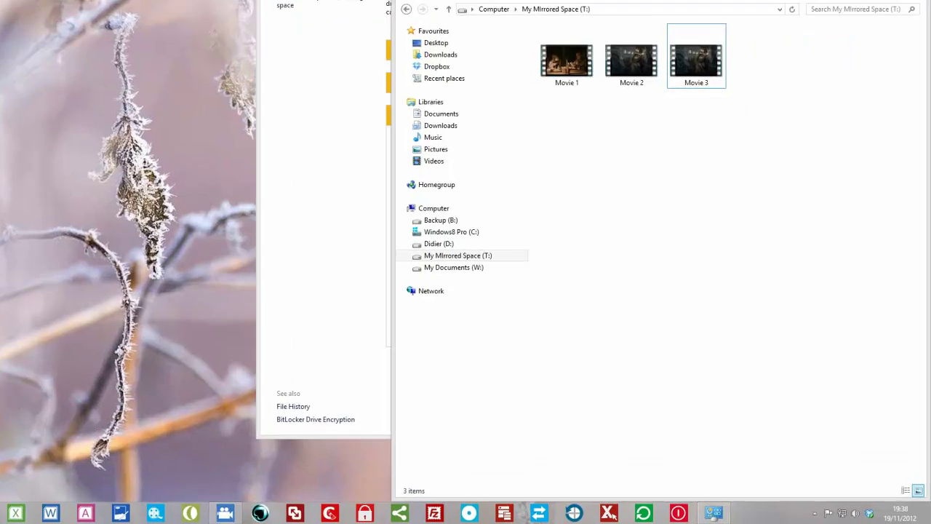
# - Add the unformatted ST9500420AS drive to Storage pool via Add drives
pyautogui.click(887, 7)
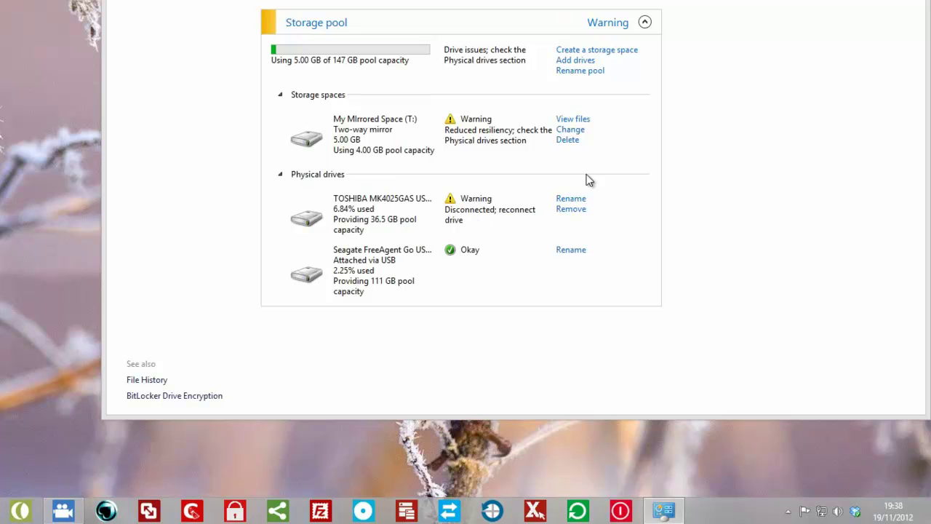
pyautogui.click(575, 61)
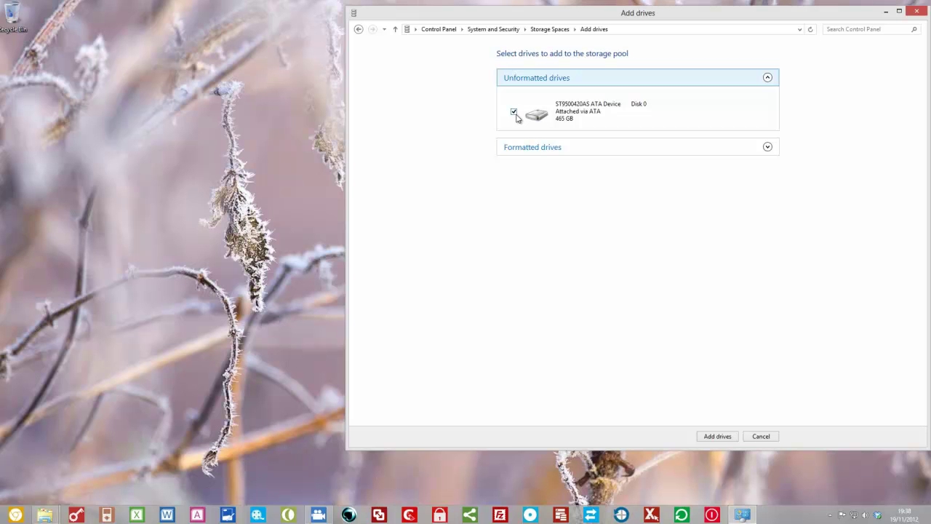
pyautogui.click(719, 437)
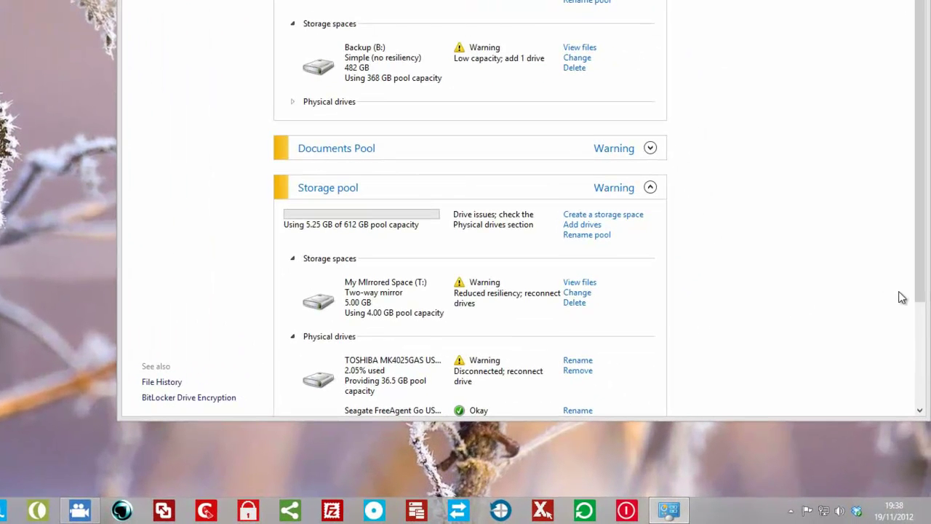
# - Scroll down to the Storage pool's physical drives list
pyautogui.moveTo(922, 299); pyautogui.dragTo(923, 413)
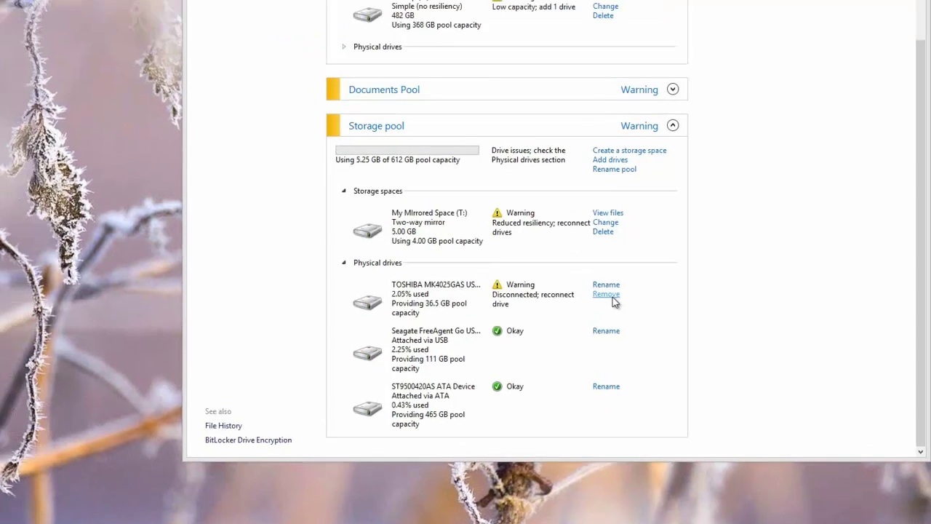
# - Remove the disconnected TOSHIBA drive and expand Storage pool's physical drives to watch the repair
pyautogui.click(582, 241)
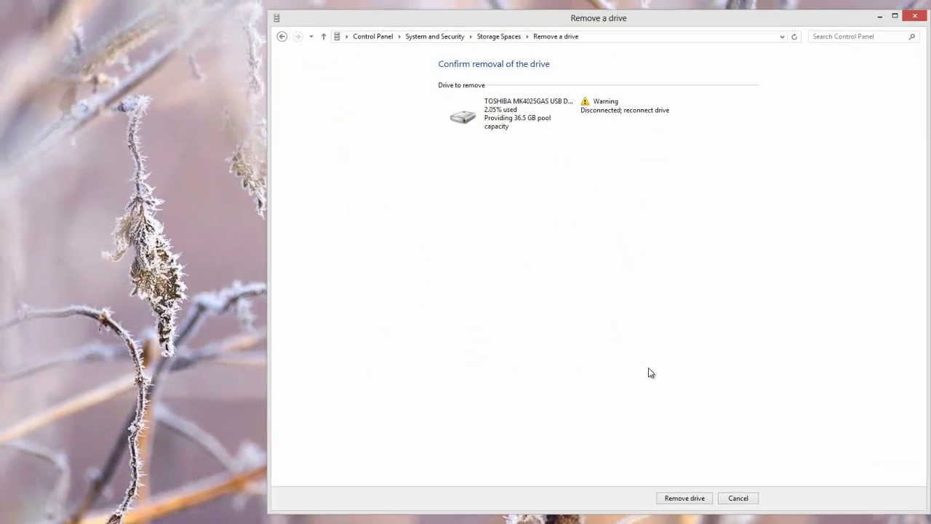
pyautogui.click(693, 501)
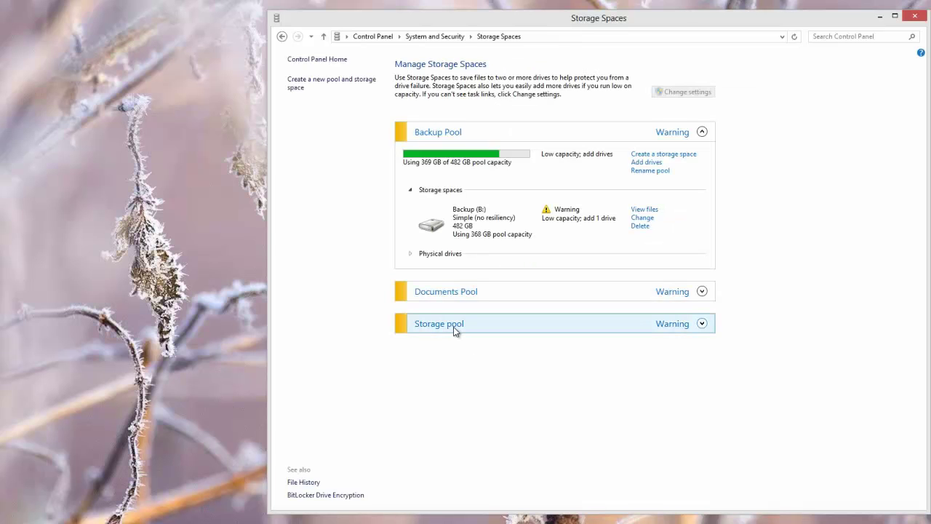
pyautogui.click(455, 327)
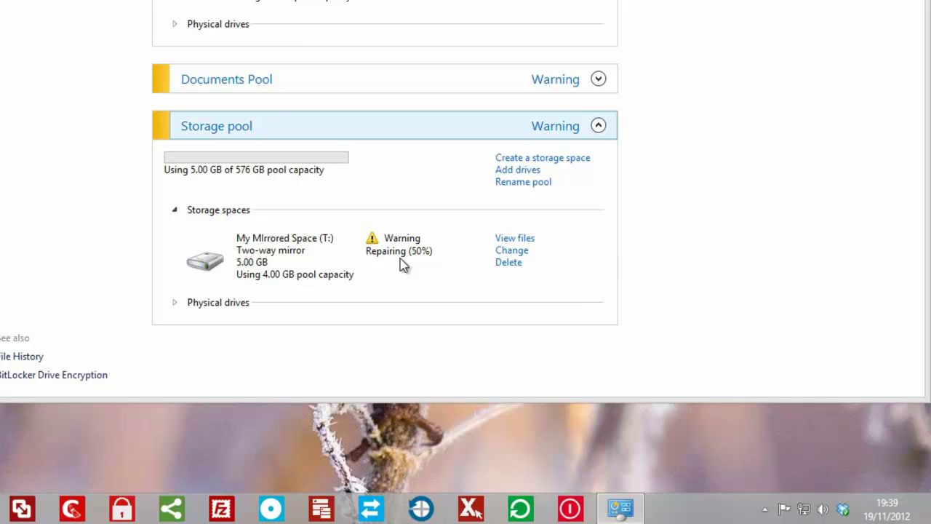
pyautogui.click(203, 302)
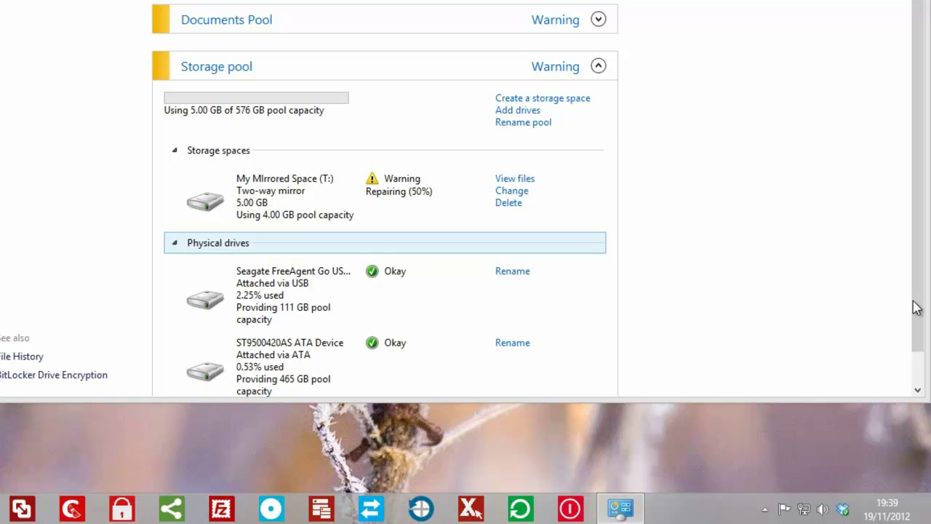
pyautogui.moveTo(915, 304); pyautogui.dragTo(919, 321)
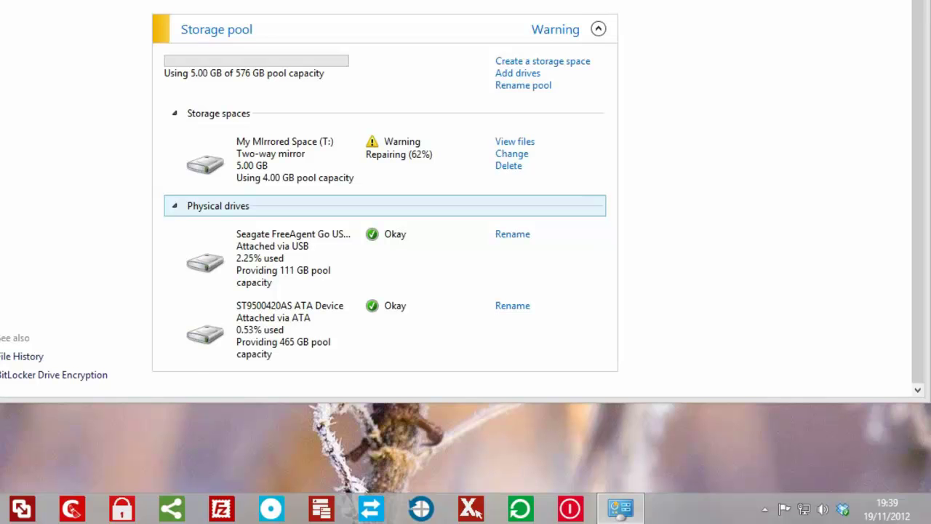
# - Check the movies on T: in Explorer, then return to Storage Spaces
pyautogui.click(515, 141)
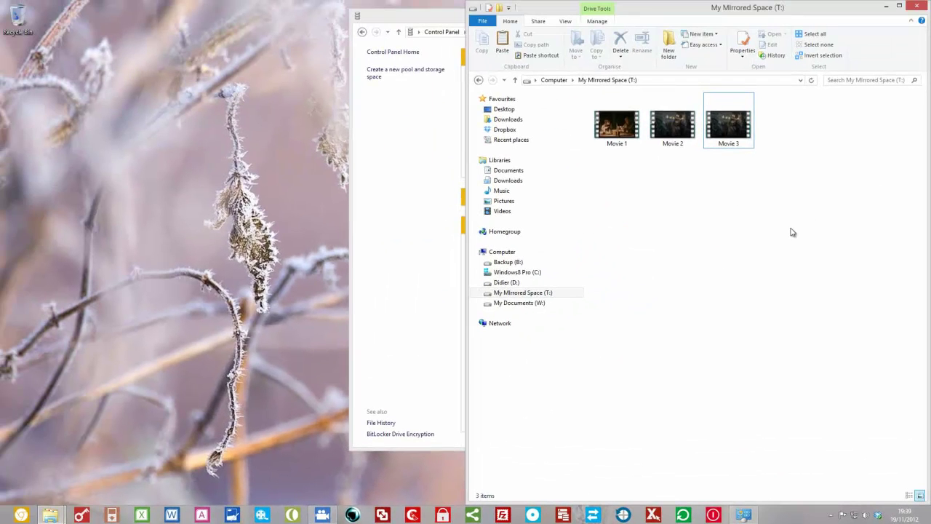
pyautogui.click(888, 7)
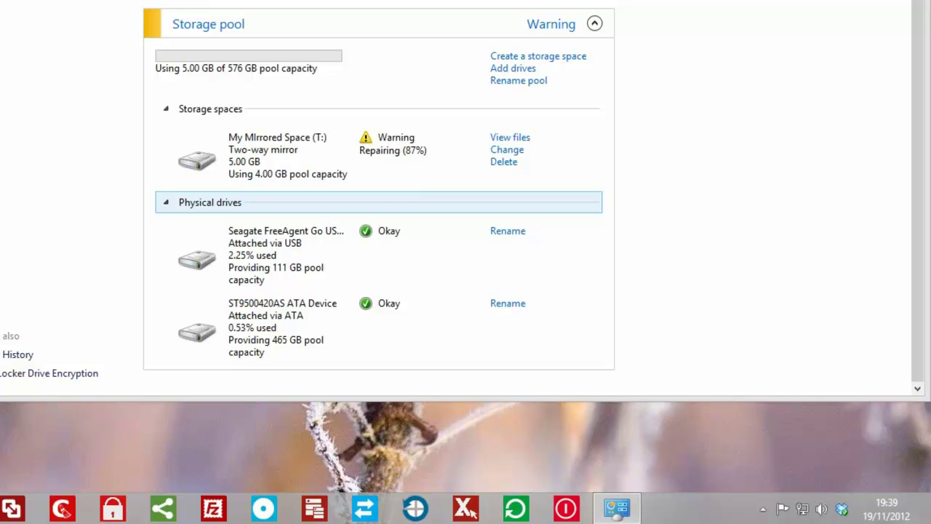
pyautogui.press('super+Down')
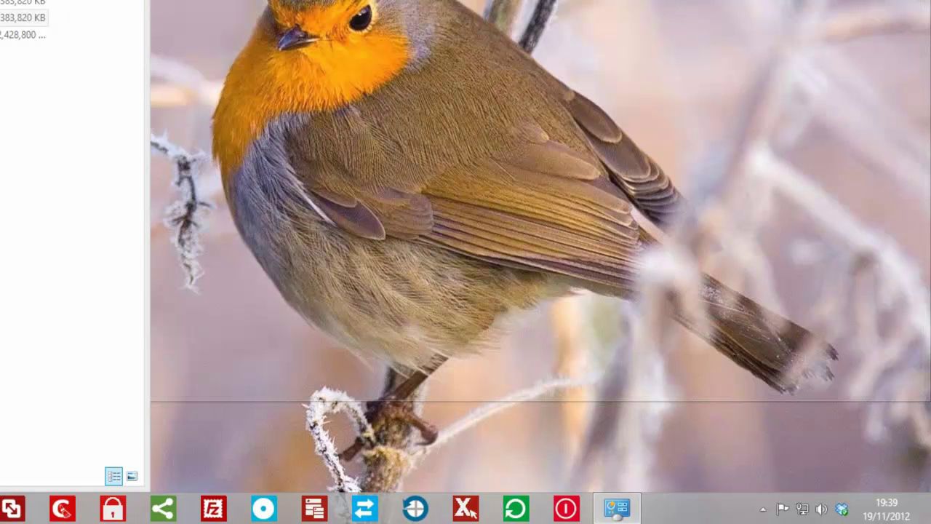
pyautogui.press('super+Right')
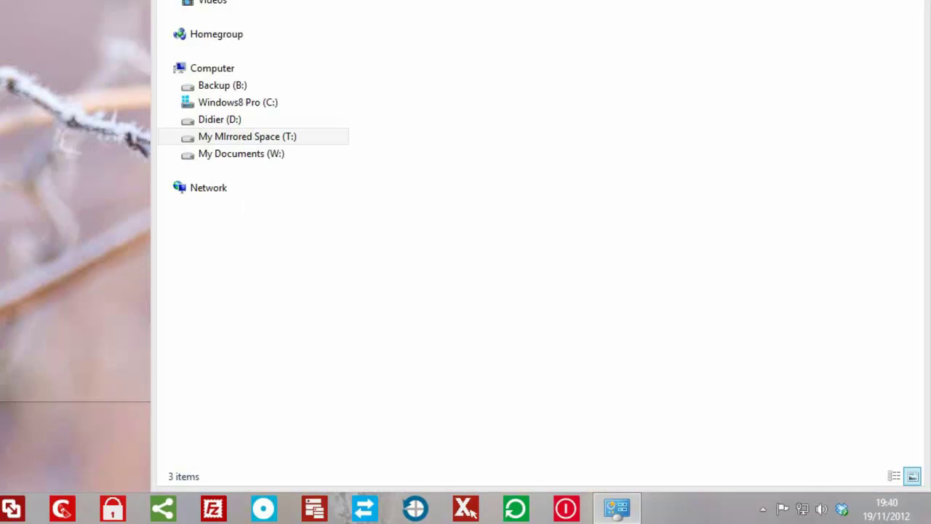
pyautogui.press('super+Left')
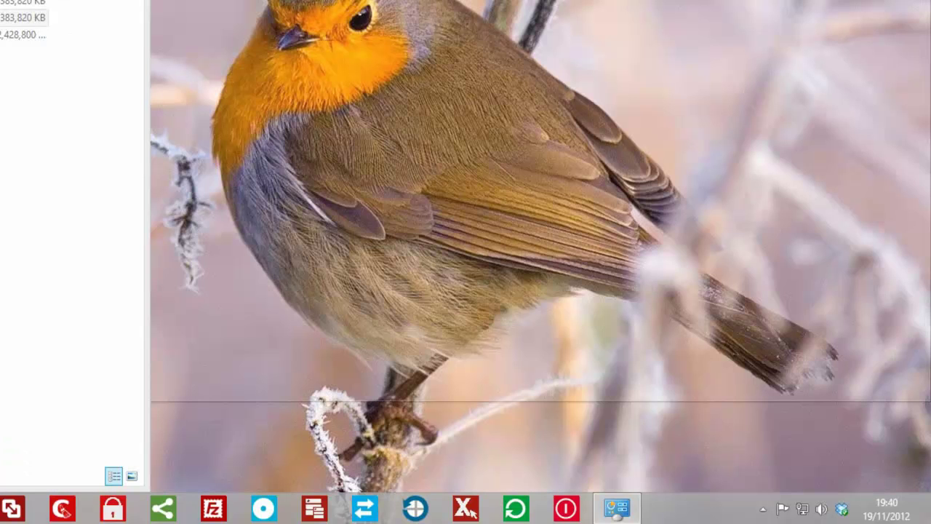
pyautogui.hotkey('alt', 'Tab')
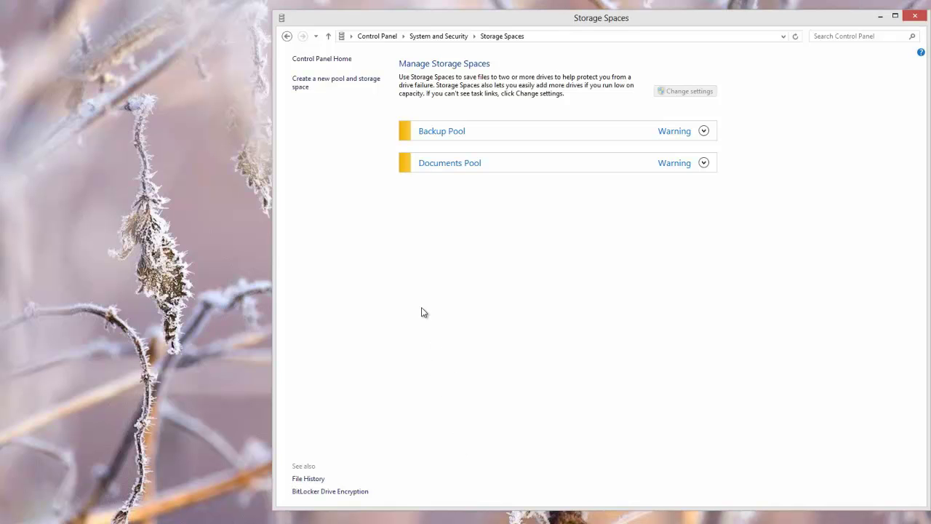
# - Create a new pool from the two USB drives only, leaving Disk 0 out
pyautogui.click(305, 82)
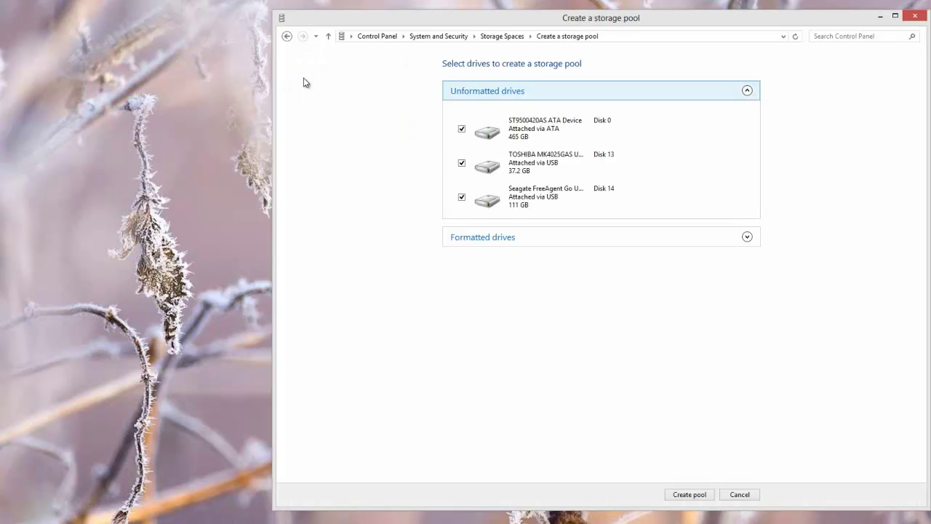
pyautogui.click(462, 130)
pyautogui.click(462, 129)
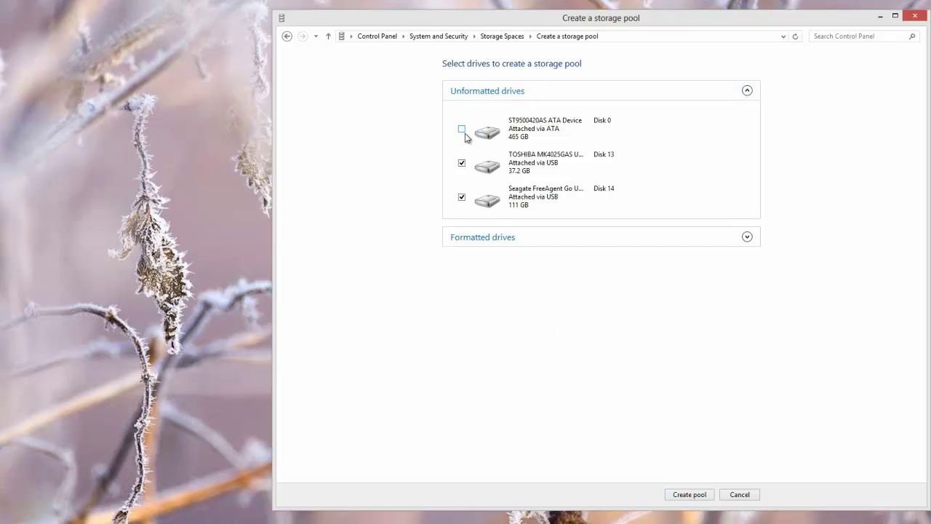
pyautogui.click(697, 496)
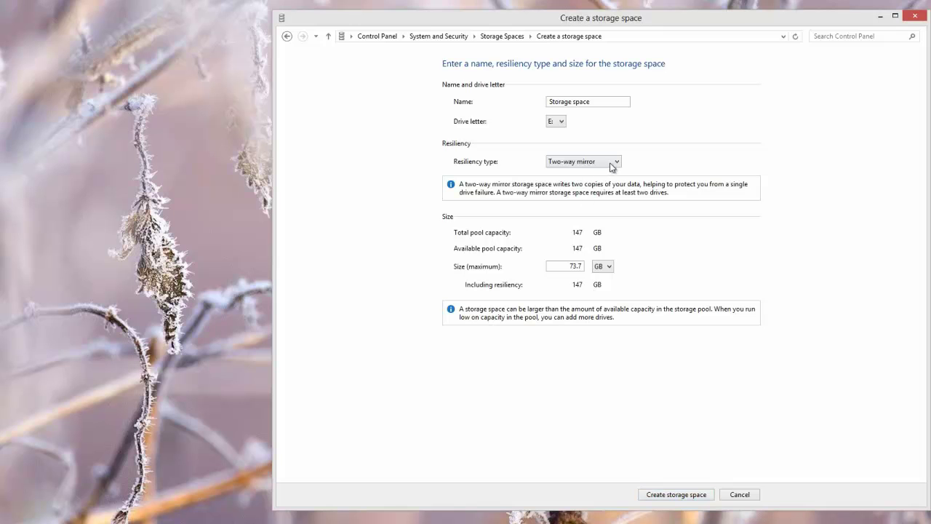
# - Choose Parity resiliency for the new space, then cancel creating it
pyautogui.click(620, 163)
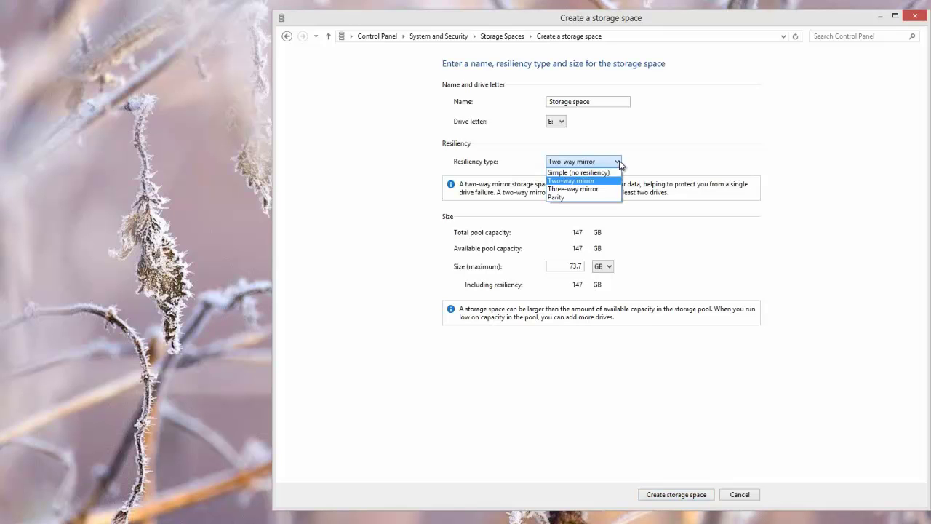
pyautogui.click(603, 198)
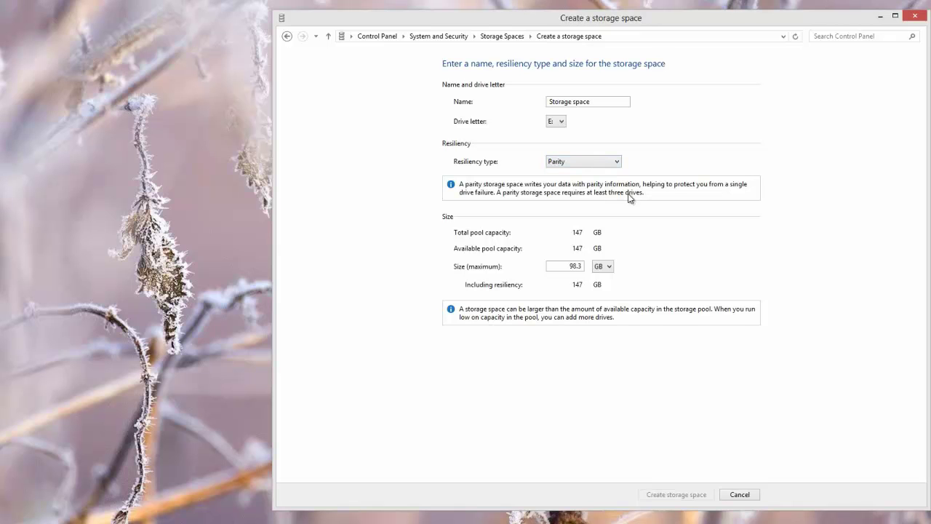
pyautogui.click(745, 497)
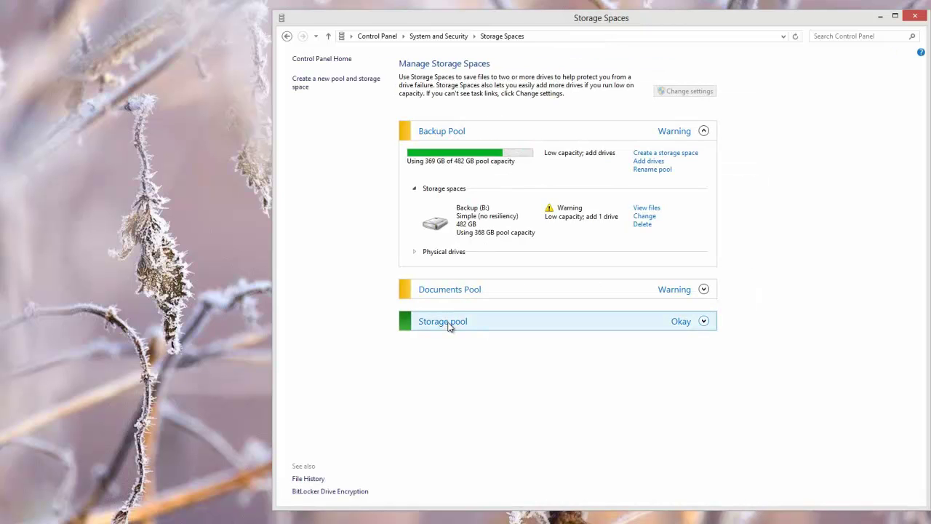
# - Add the 465 GB ST9500420AS drive to Storage pool and list its three physical drives
pyautogui.click(449, 326)
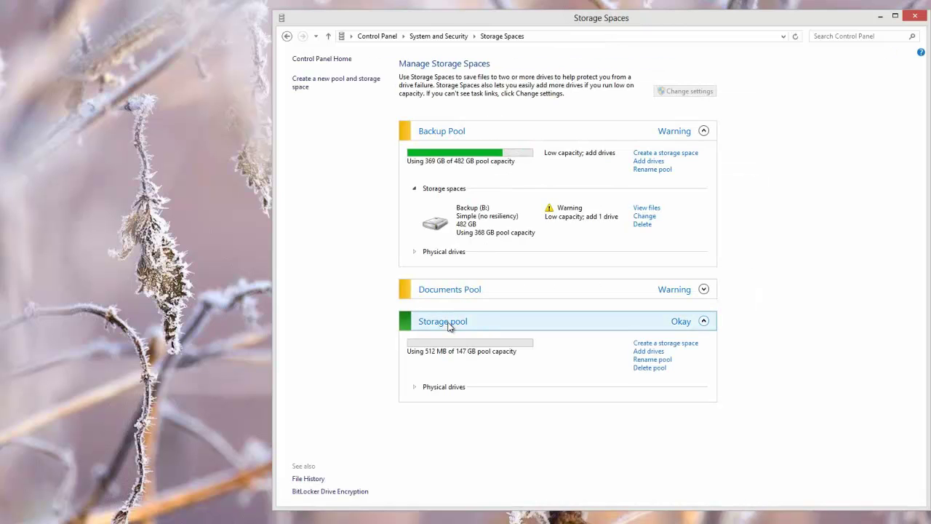
pyautogui.click(445, 389)
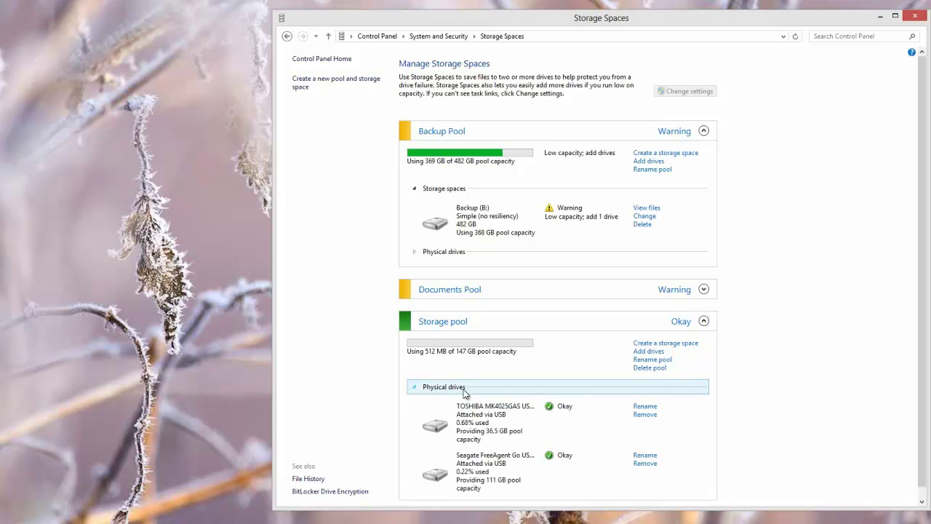
pyautogui.click(649, 351)
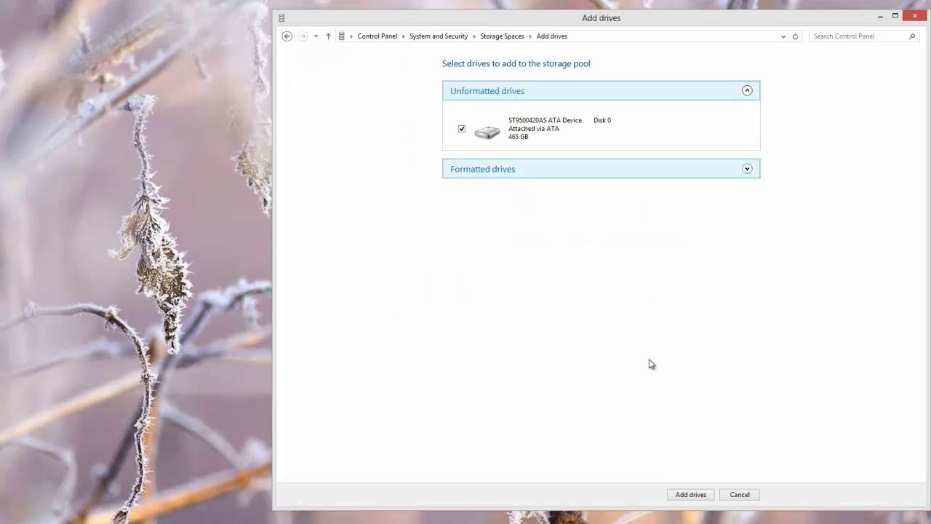
pyautogui.click(691, 495)
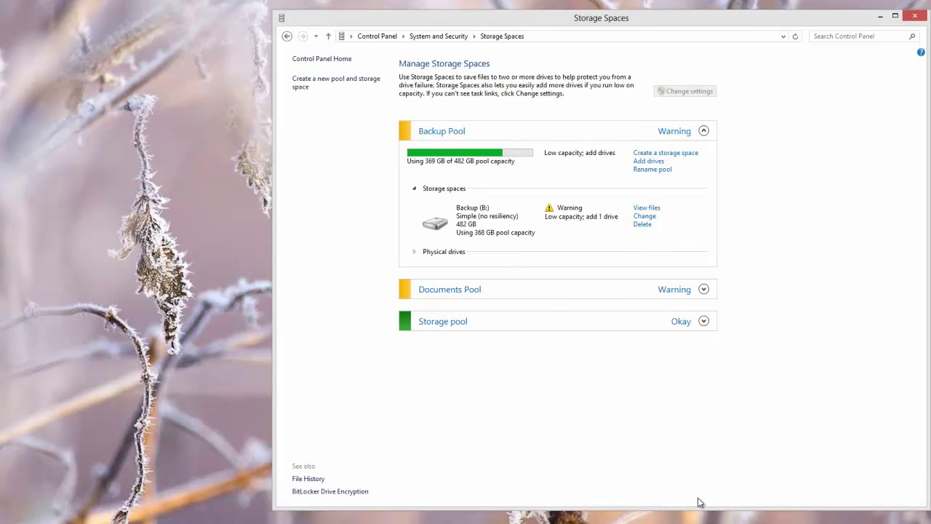
pyautogui.click(427, 140)
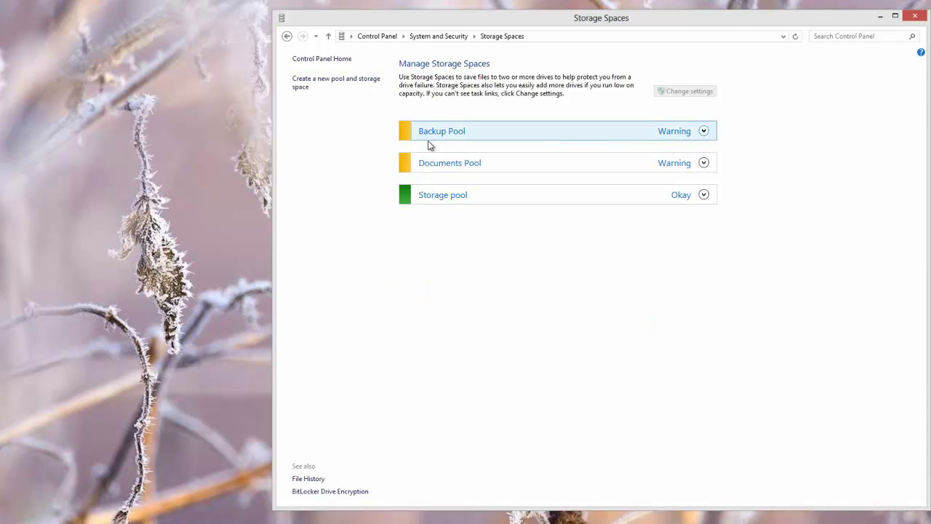
pyautogui.click(440, 201)
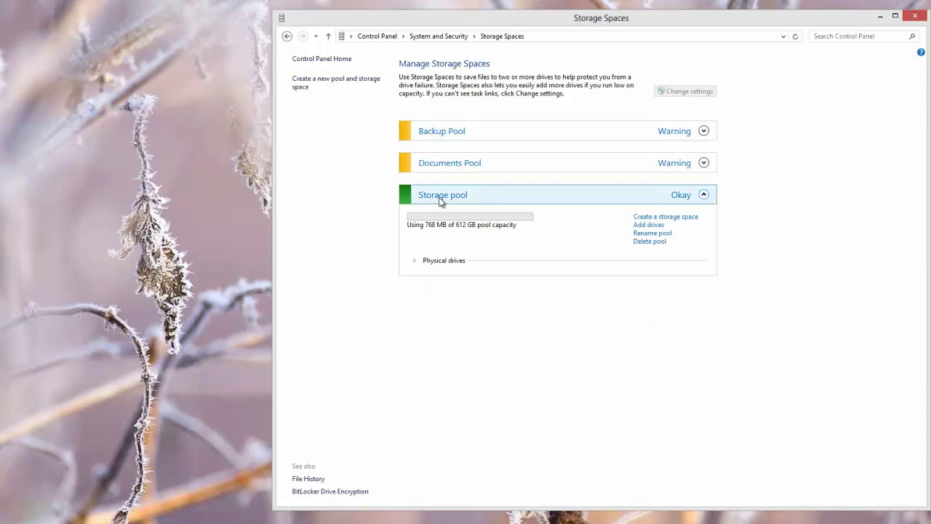
pyautogui.click(434, 265)
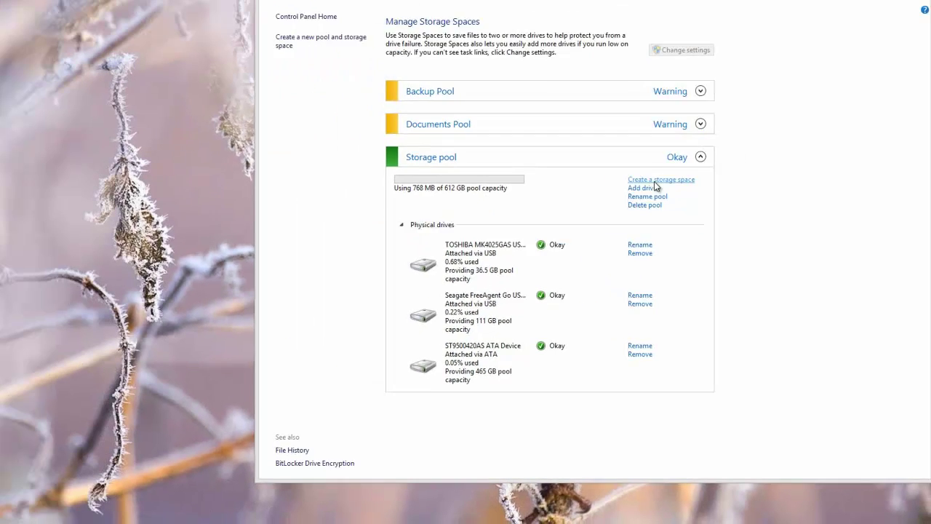
# - Create 'My Parity Space' on drive S: with Parity resiliency and a 5 GB size
pyautogui.click(571, 64)
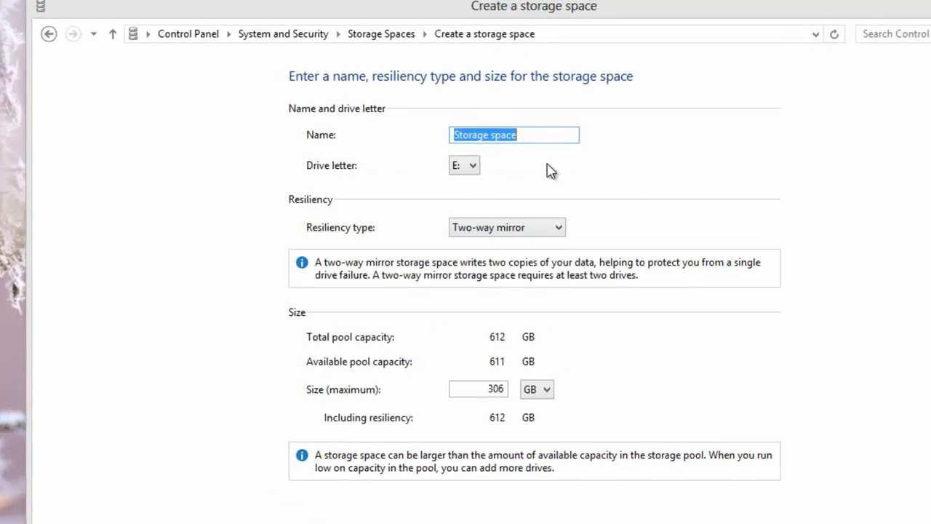
pyautogui.write('My Pa')
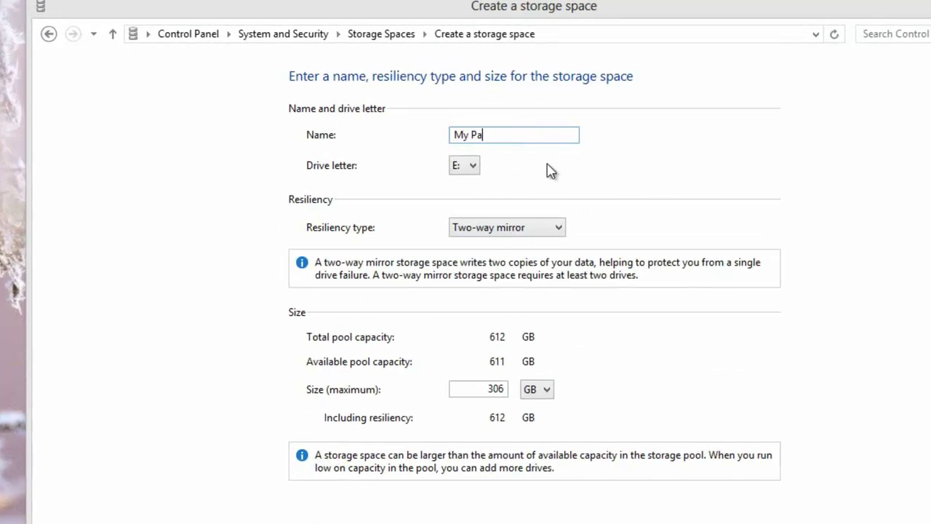
pyautogui.write('rity Space')
pyautogui.click(475, 170)
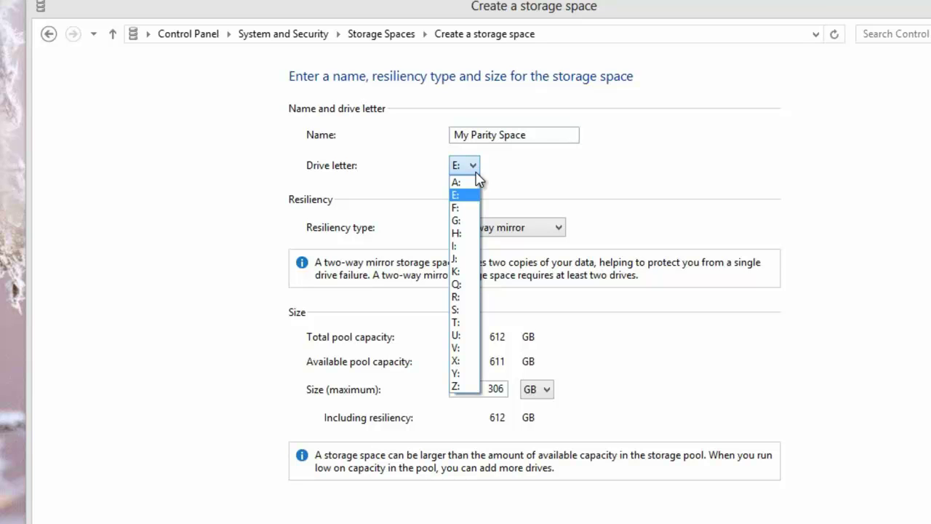
pyautogui.click(458, 309)
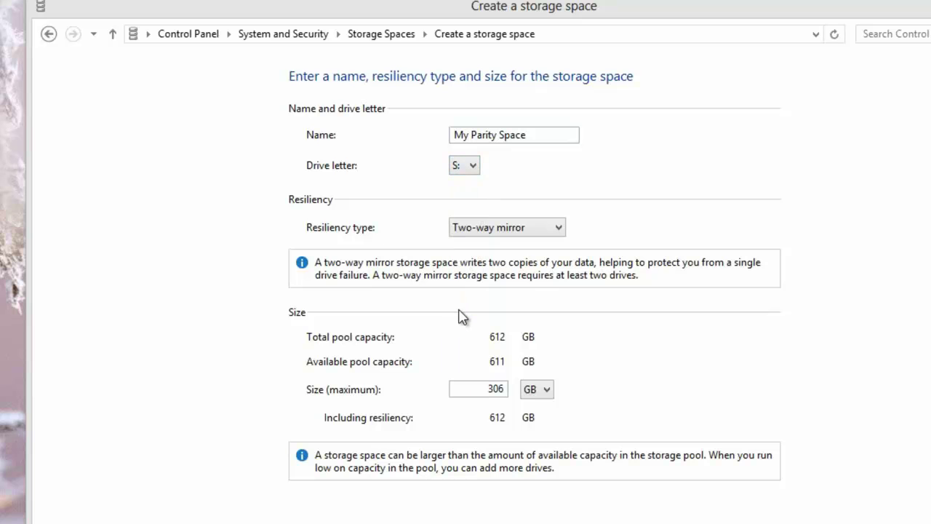
pyautogui.click(556, 227)
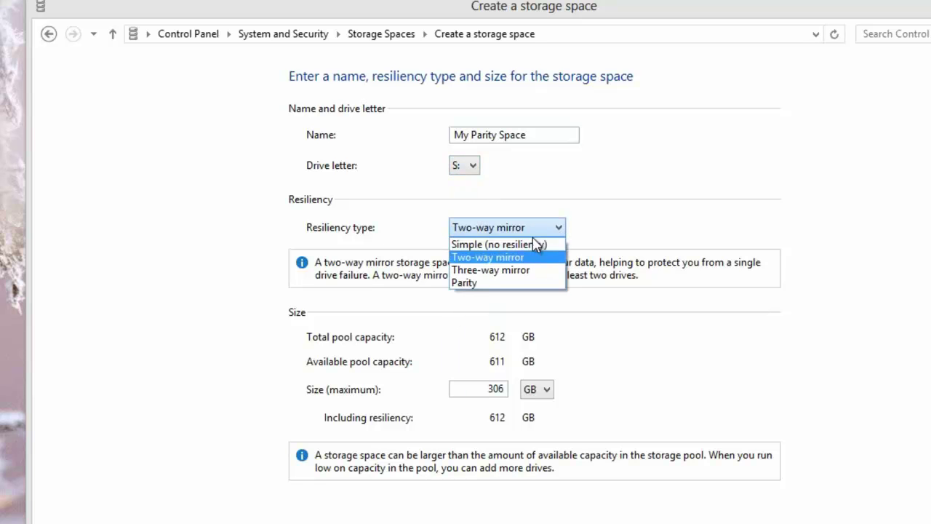
pyautogui.click(489, 283)
pyautogui.moveTo(484, 384); pyautogui.dragTo(517, 389)
pyautogui.write('5')
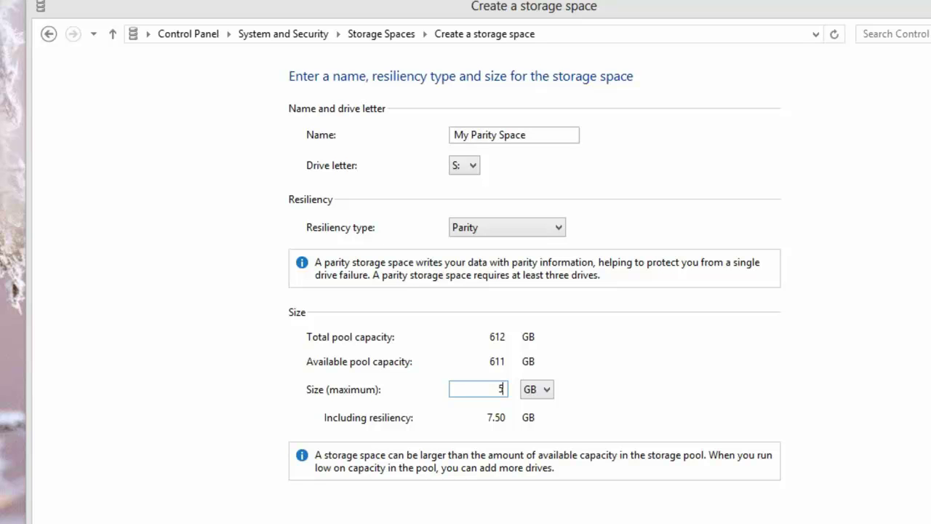
pyautogui.press('Return')
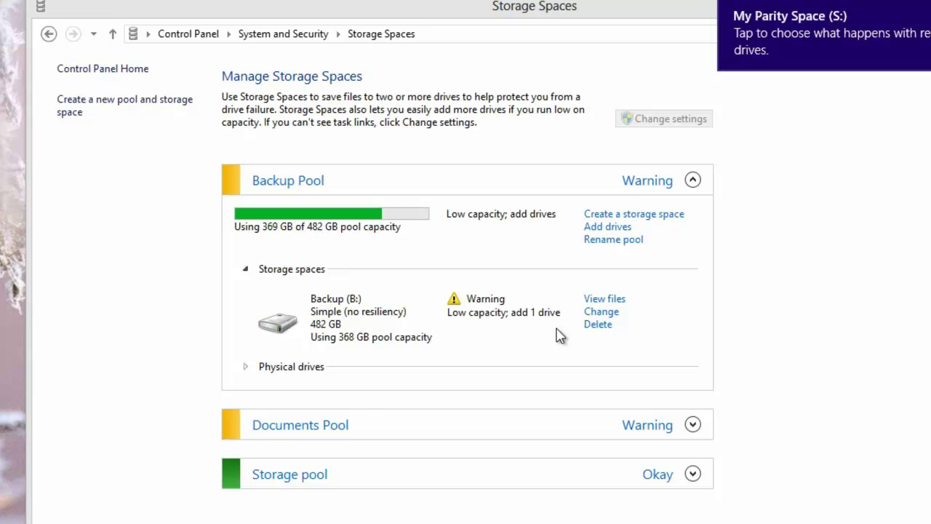
# - Collapse Backup Pool, expand Storage pool and its physical drives, then open the Computer drive overview
pyautogui.click(309, 186)
pyautogui.click(287, 290)
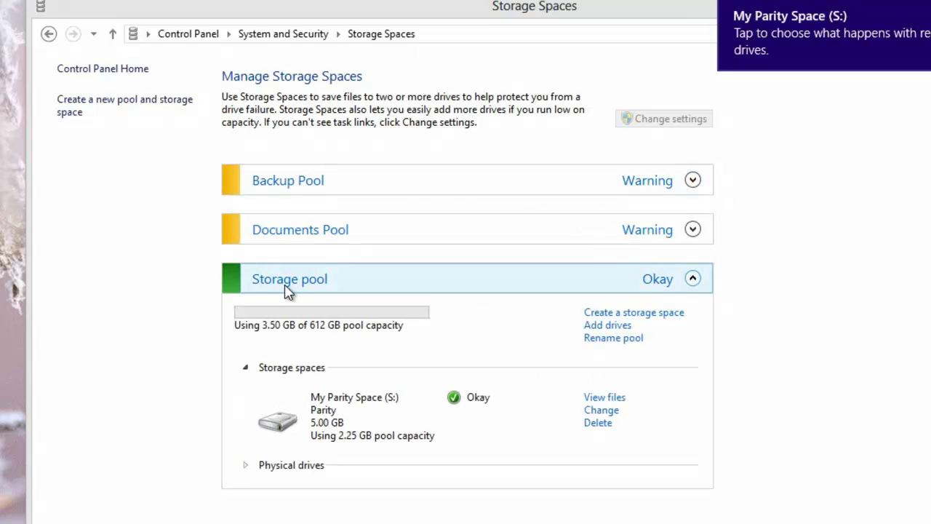
pyautogui.click(473, 297)
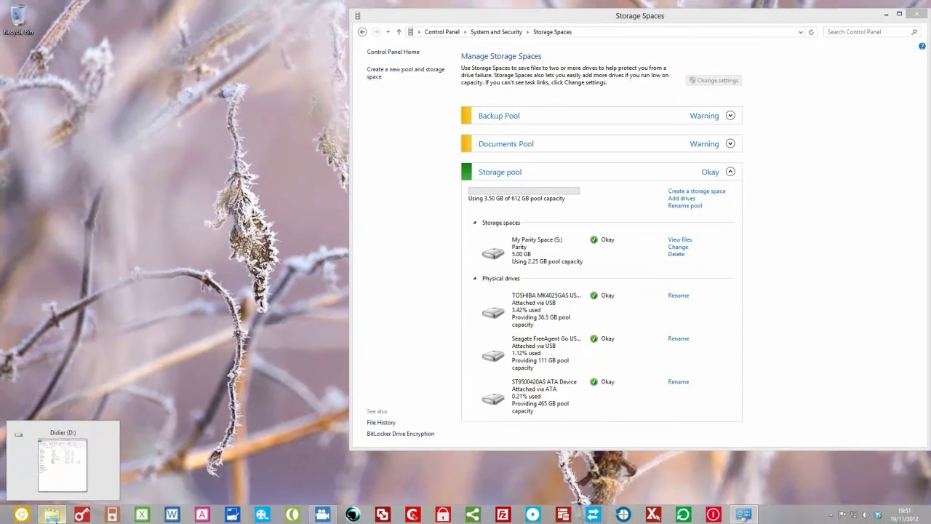
pyautogui.rightClick(52, 515)
pyautogui.click(32, 357)
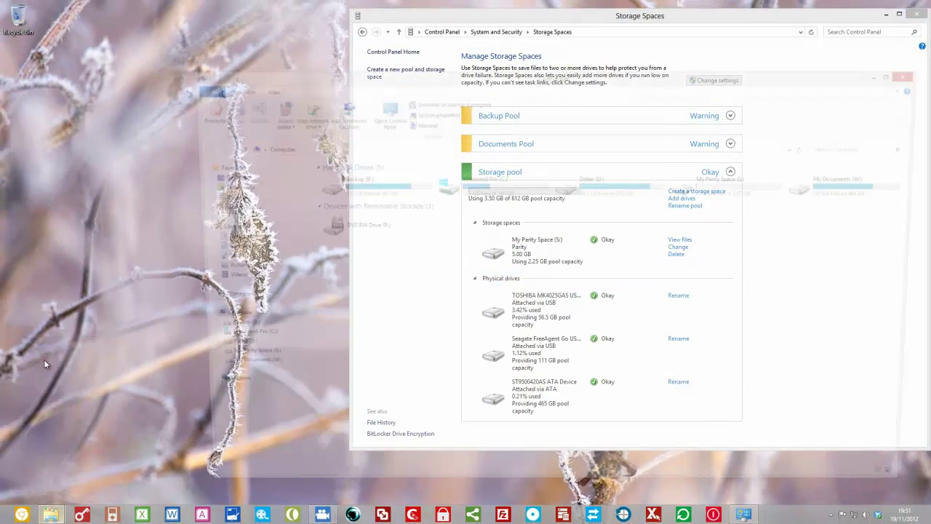
# - Open My Parity Space (S:) beside the D: drive and copy Movie 1 and Movie 2 into it
pyautogui.click(737, 187)
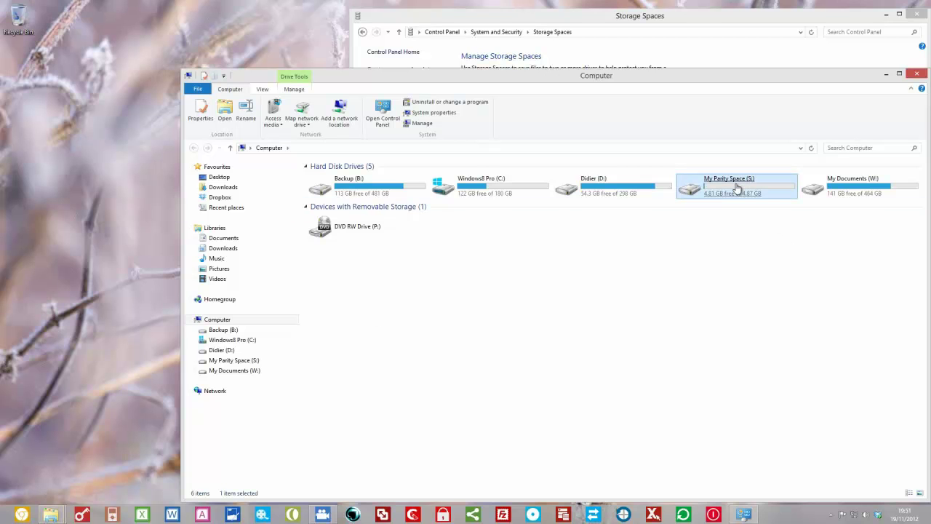
pyautogui.doubleClick(738, 187)
pyautogui.moveTo(624, 85); pyautogui.dragTo(930, 82)
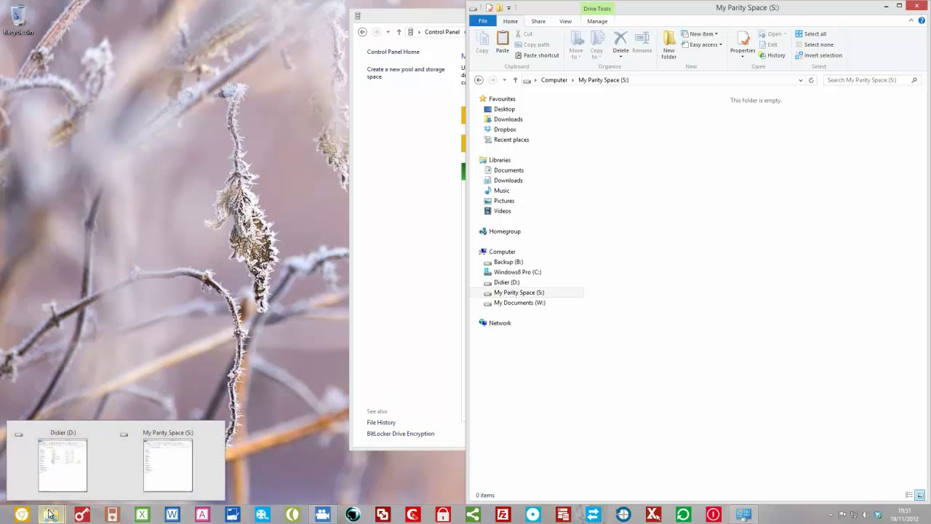
pyautogui.click(55, 473)
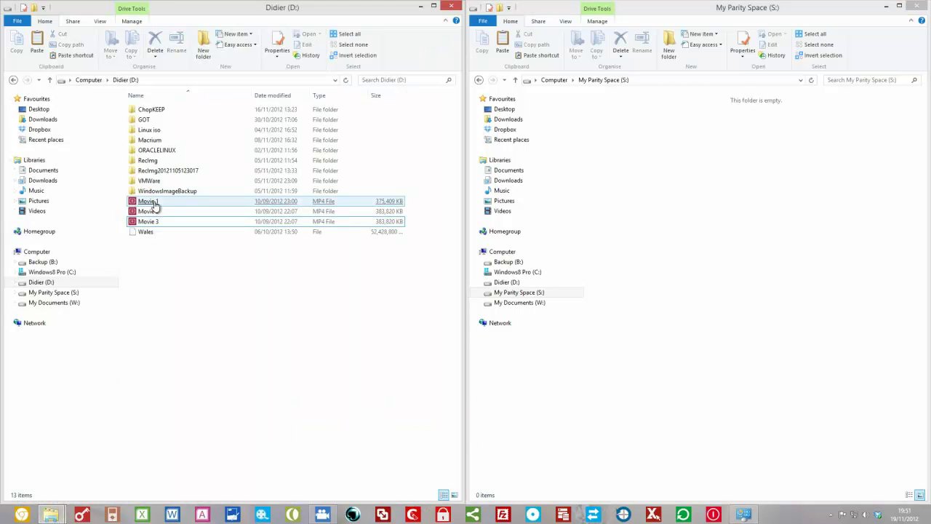
pyautogui.click(154, 206)
pyautogui.keyDown('ctrl'); pyautogui.click(165, 214); pyautogui.keyUp('ctrl')
pyautogui.moveTo(165, 214); pyautogui.dragTo(655, 235)
pyautogui.click(680, 239)
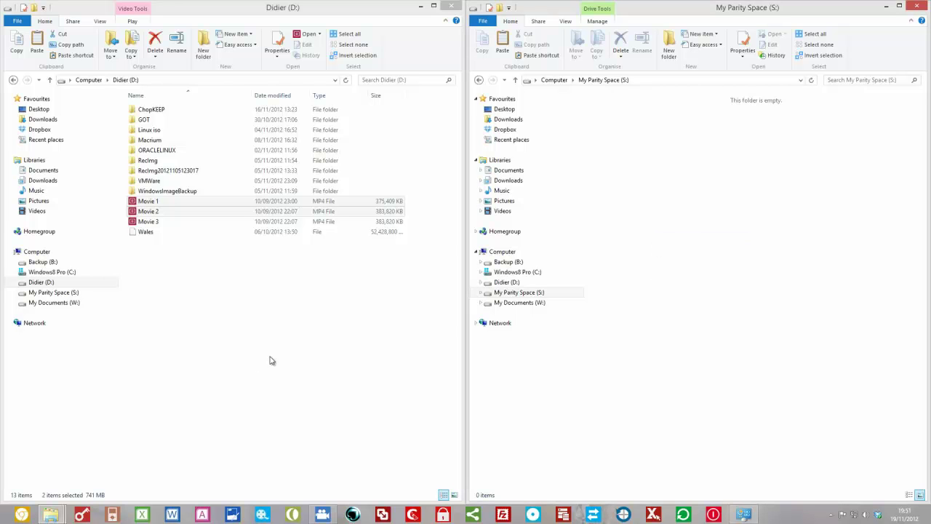
# - Minimize both drive windows, then copy Movie 3 from D: onto My Parity Space (S:)
pyautogui.click(225, 393)
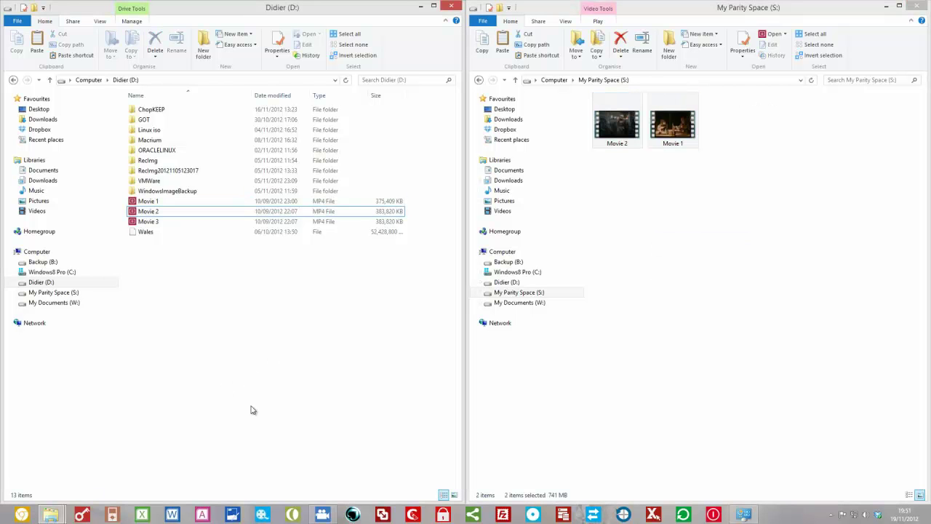
pyautogui.click(886, 6)
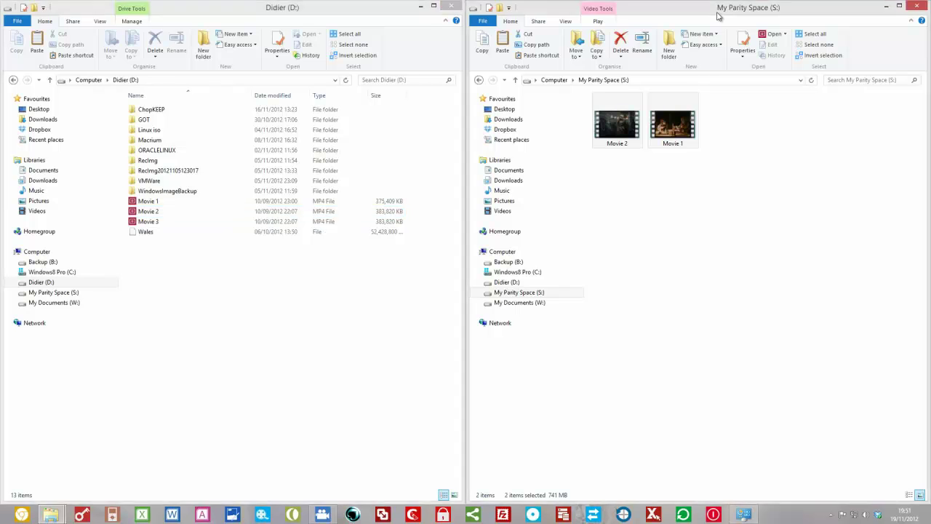
pyautogui.click(420, 7)
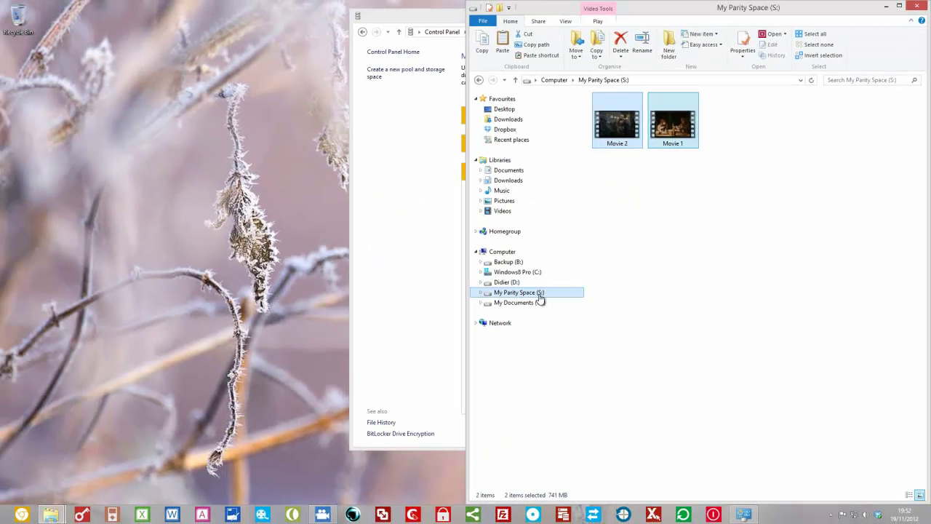
pyautogui.moveTo(62, 517)
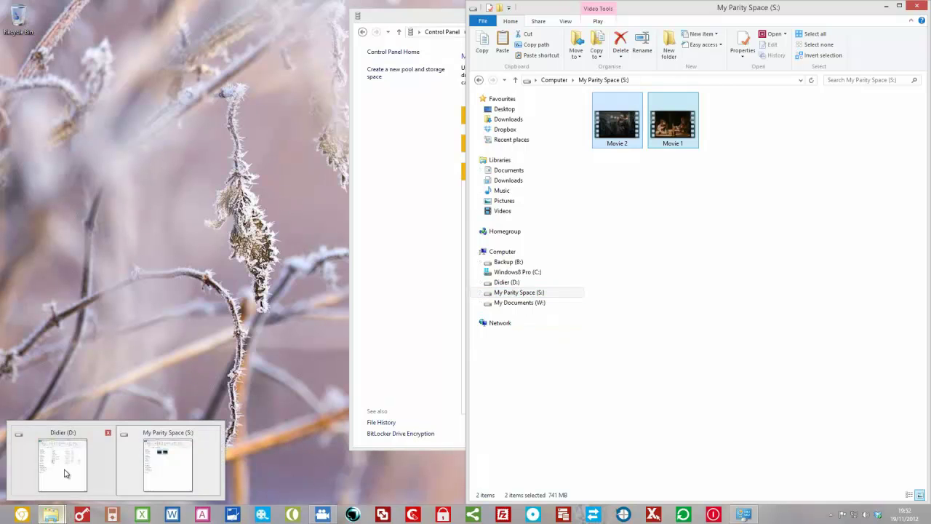
pyautogui.click(65, 466)
pyautogui.moveTo(150, 222); pyautogui.dragTo(701, 243)
pyautogui.click(724, 248)
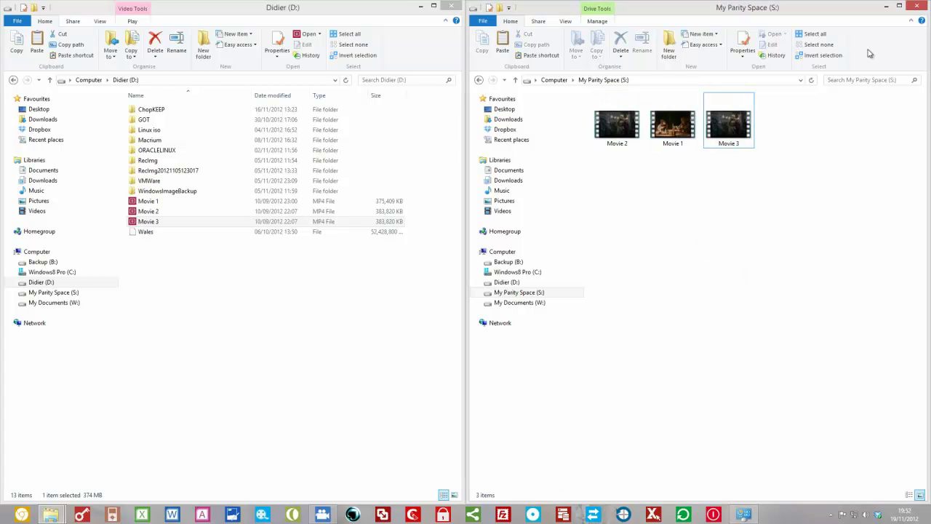
pyautogui.click(886, 6)
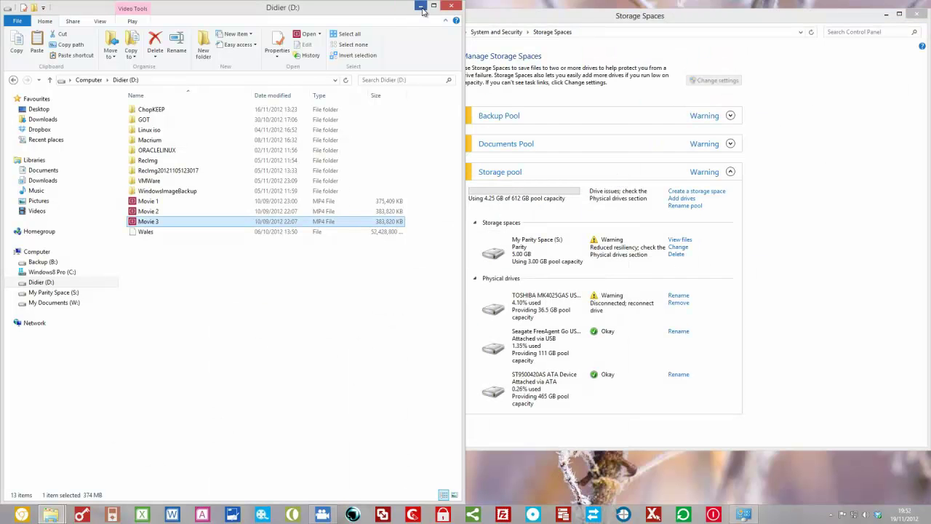
# - Minimize the D: drive window to bring Storage Spaces back into view
pyautogui.click(421, 6)
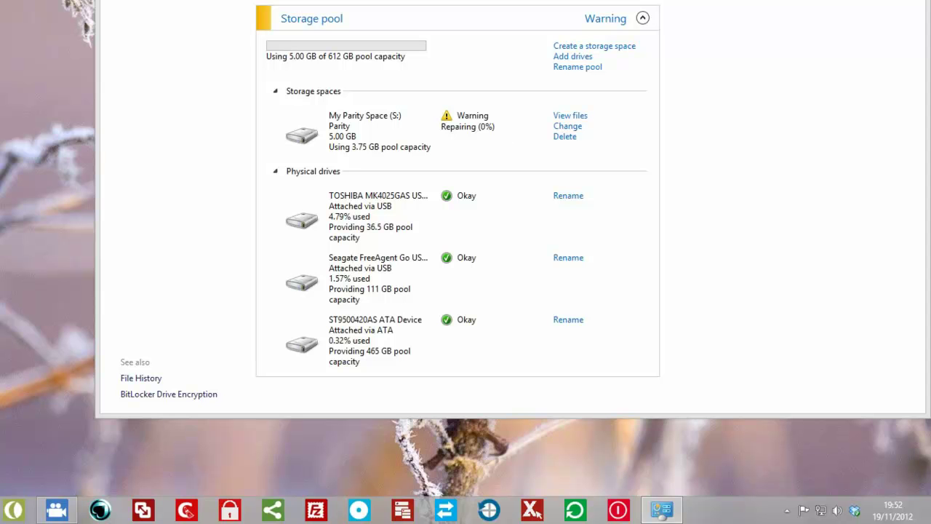
# - Check Movie 1, Movie 2 and Movie 3 on My Parity Space (S:), then minimize it to watch the repair
pyautogui.moveTo(0, 510)
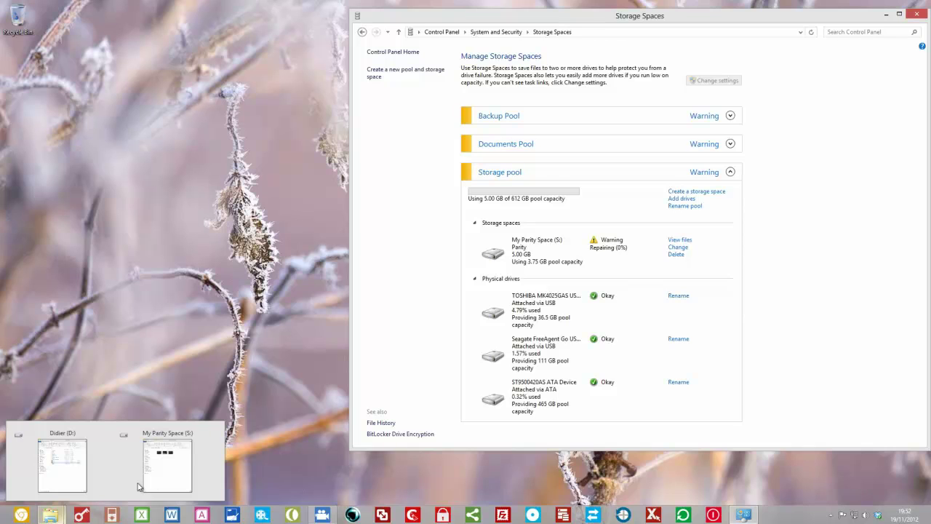
pyautogui.click(161, 483)
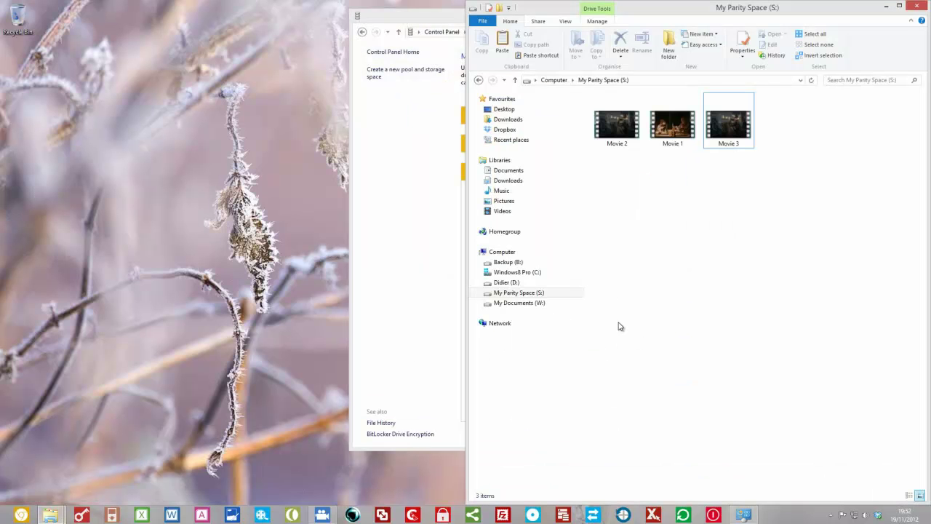
pyautogui.click(887, 7)
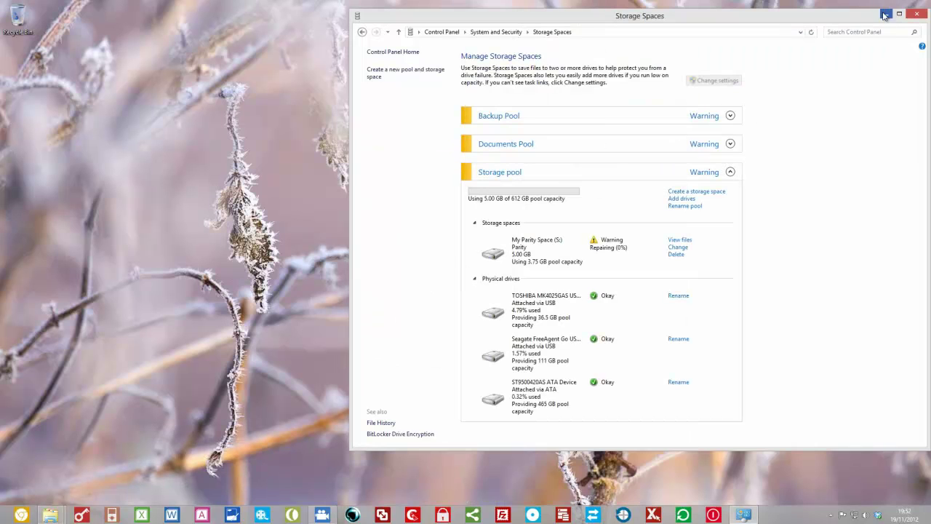